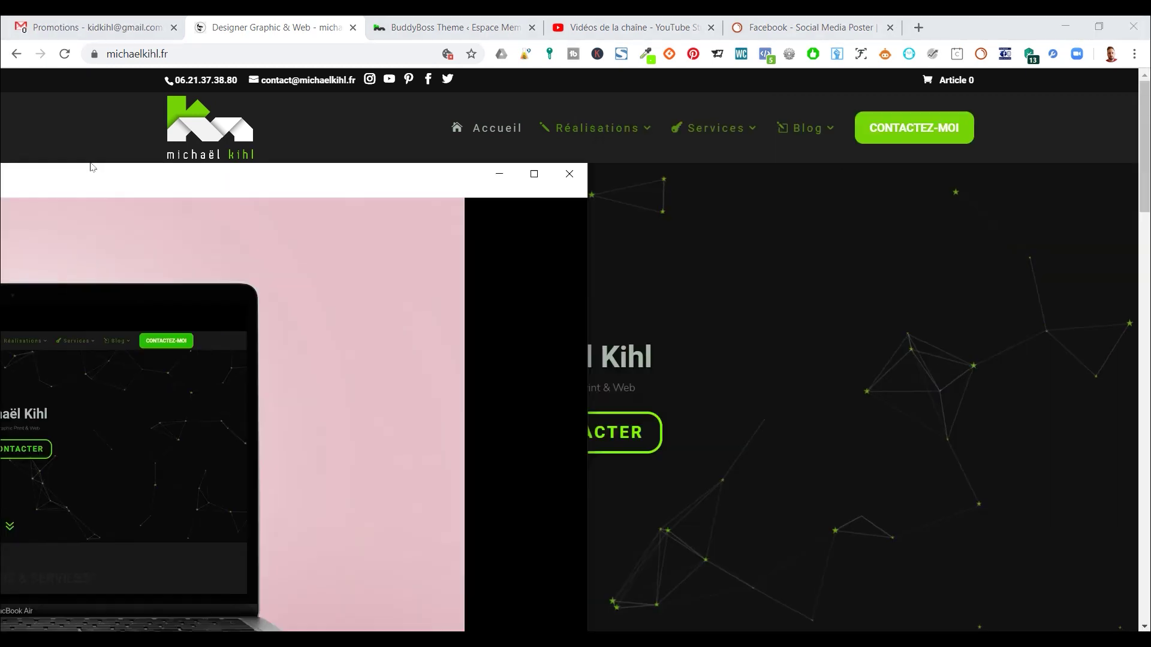
# - Maximize the video player window and play the rendered clip rendu_page internet.mp4
pyautogui.moveTo(92, 168); pyautogui.dragTo(603, 66)
pyautogui.doubleClick(602, 65)
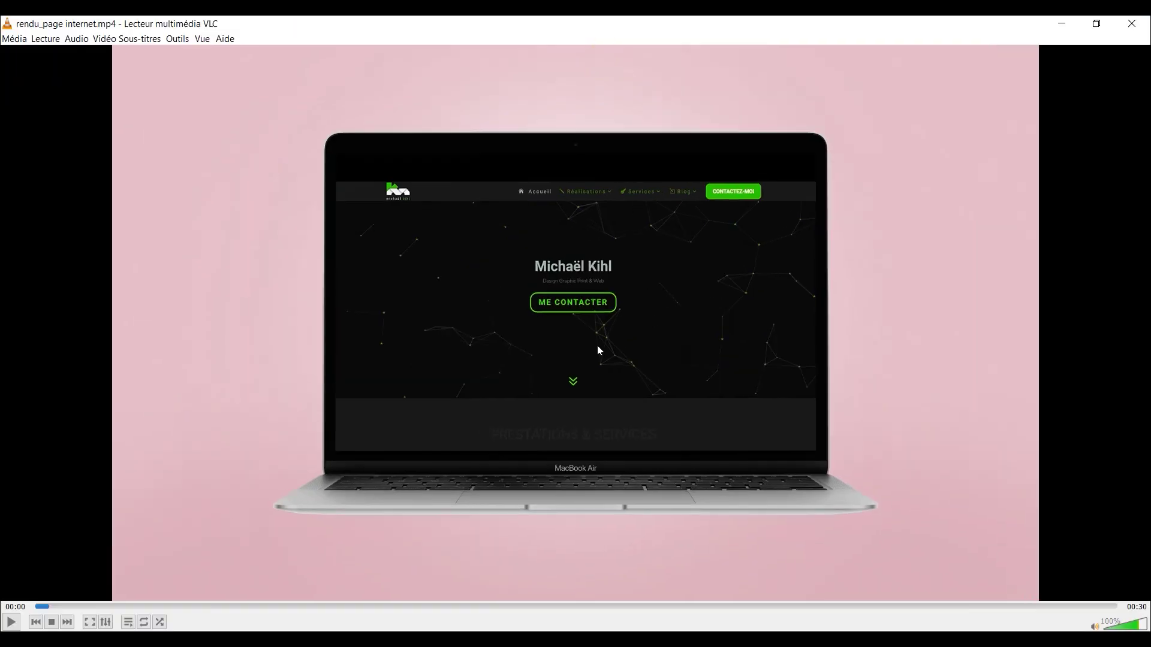
pyautogui.click(11, 623)
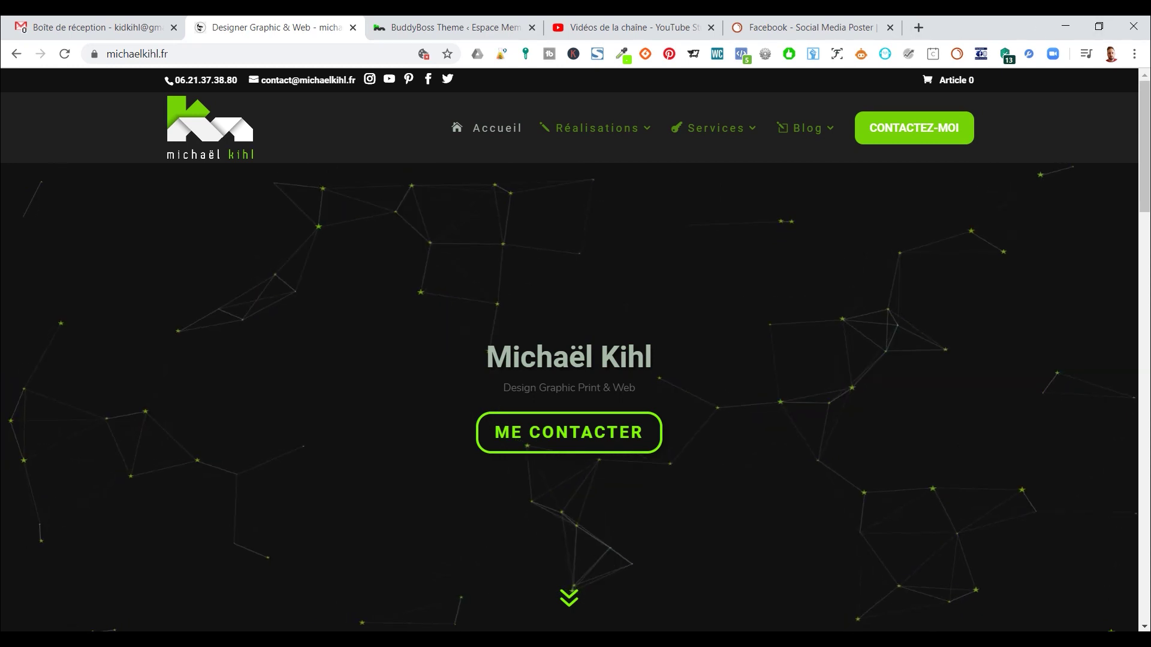
# - Search Google for "mockup world" in a new browser tab and open the Mockup World website
pyautogui.click(918, 27)
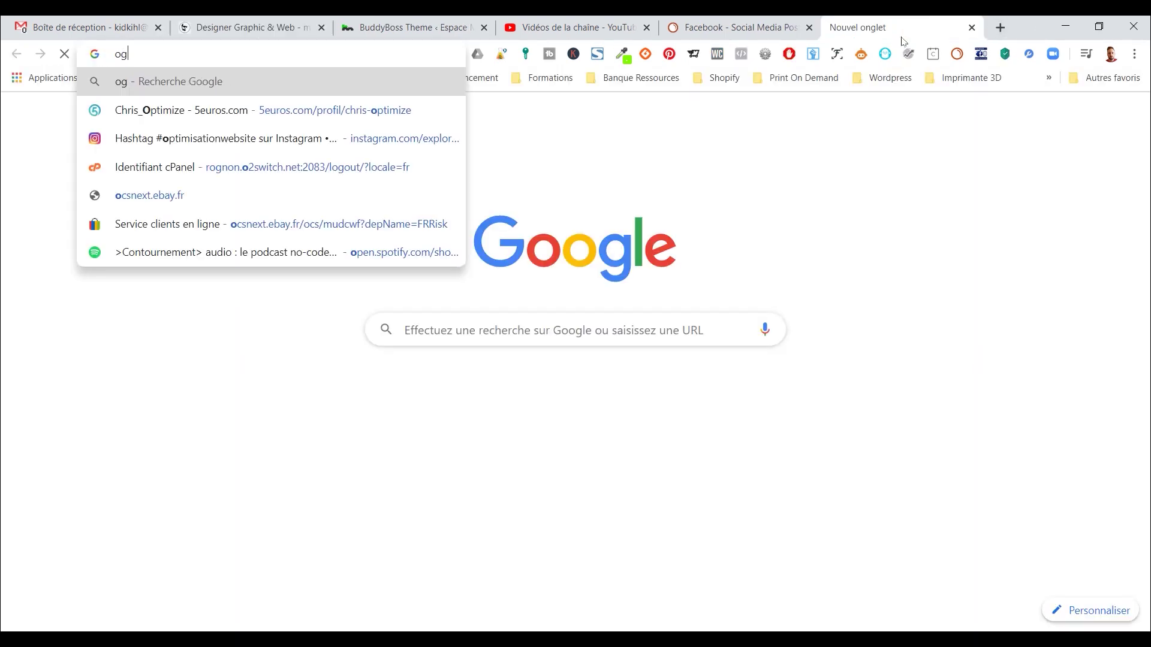
pyautogui.write('mockup')
pyautogui.press('Return')
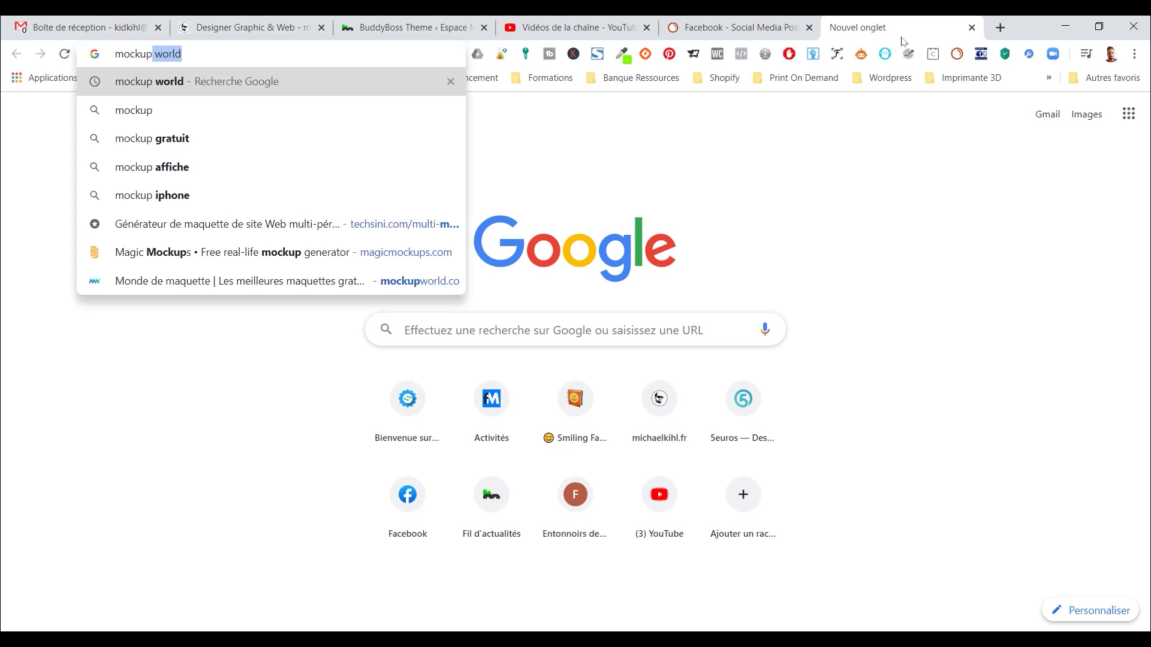
pyautogui.press('Return')
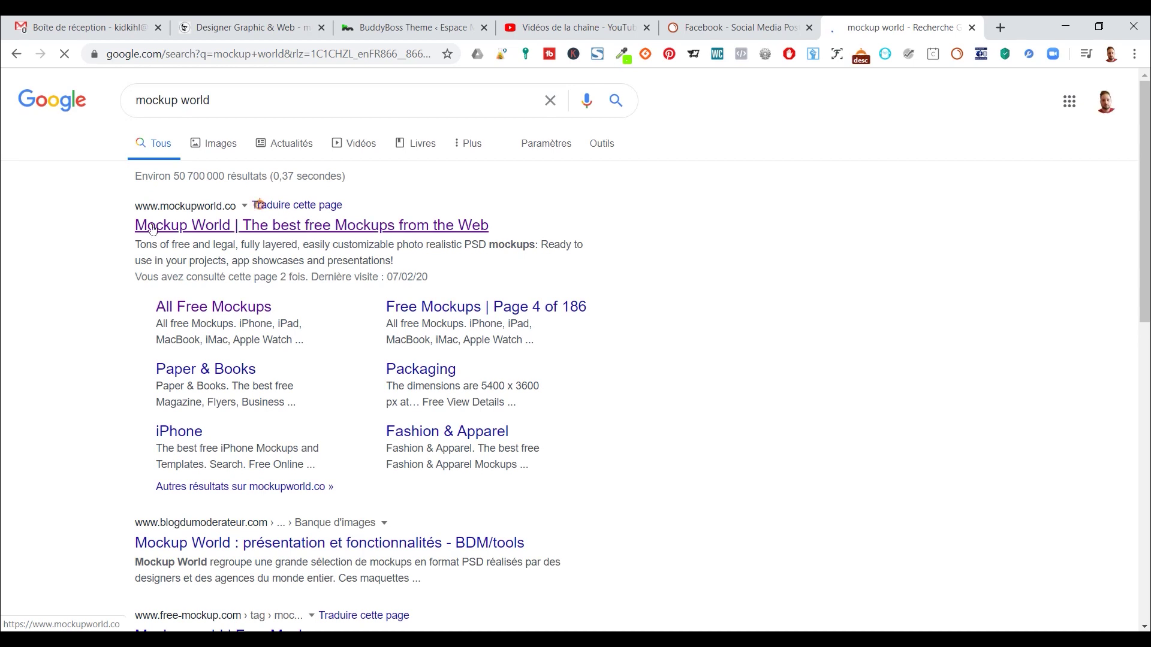
pyautogui.click(294, 230)
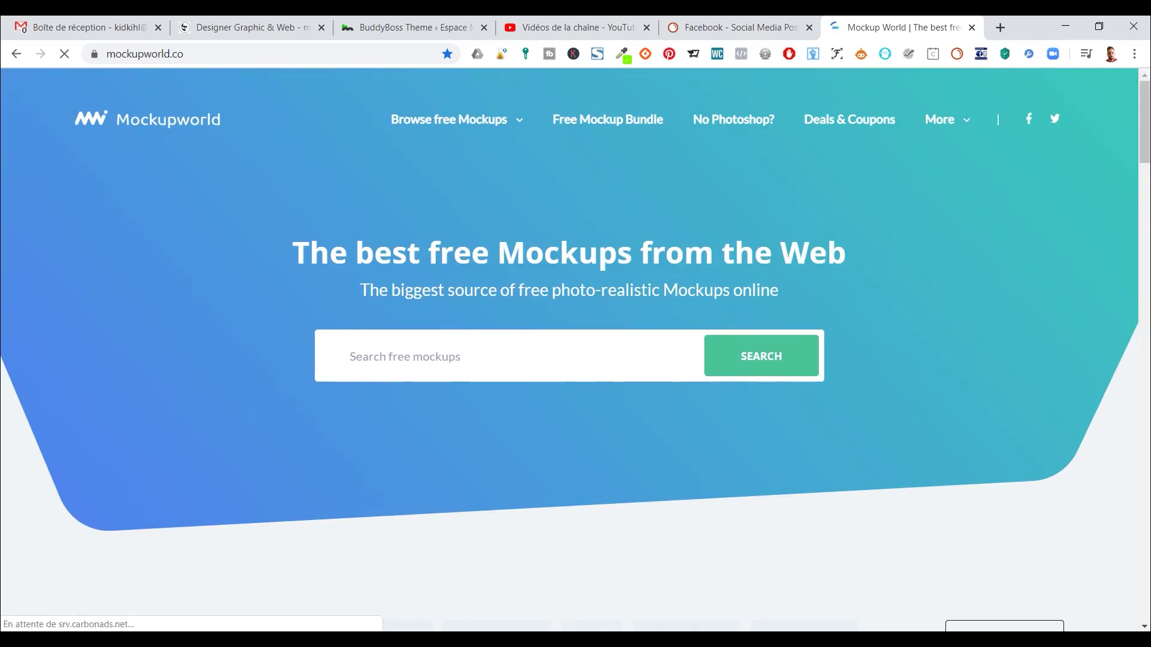
# - Search the Mockup World site for "mac" mockups
pyautogui.click(336, 356)
pyautogui.click(411, 360)
pyautogui.write('ma')
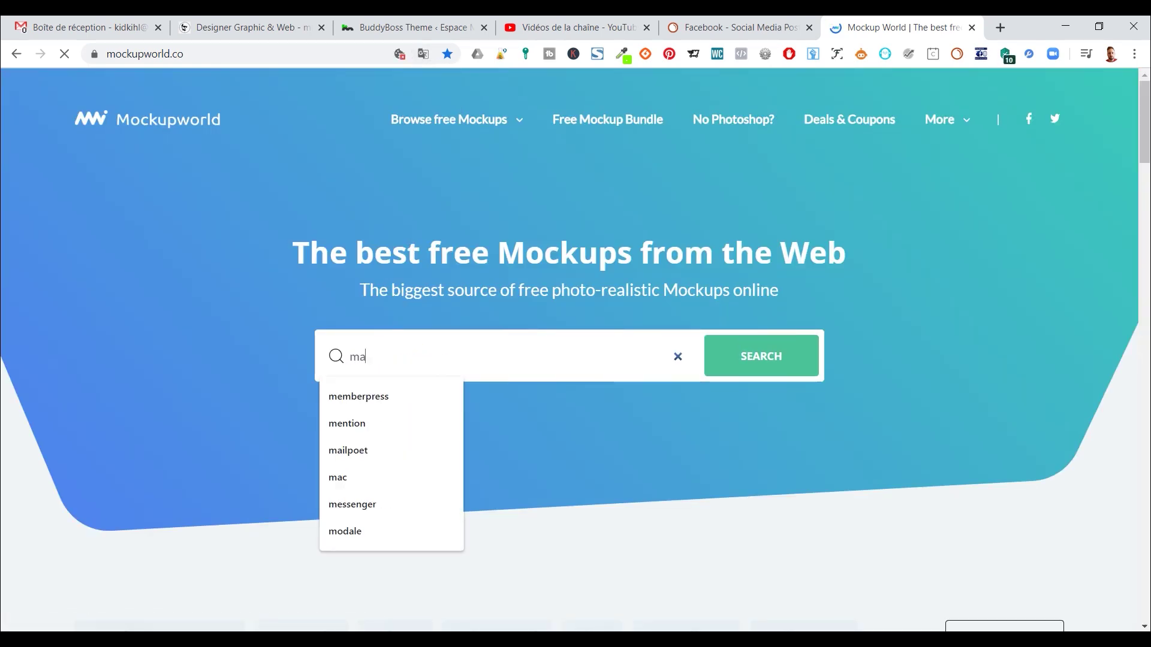
pyautogui.write('c')
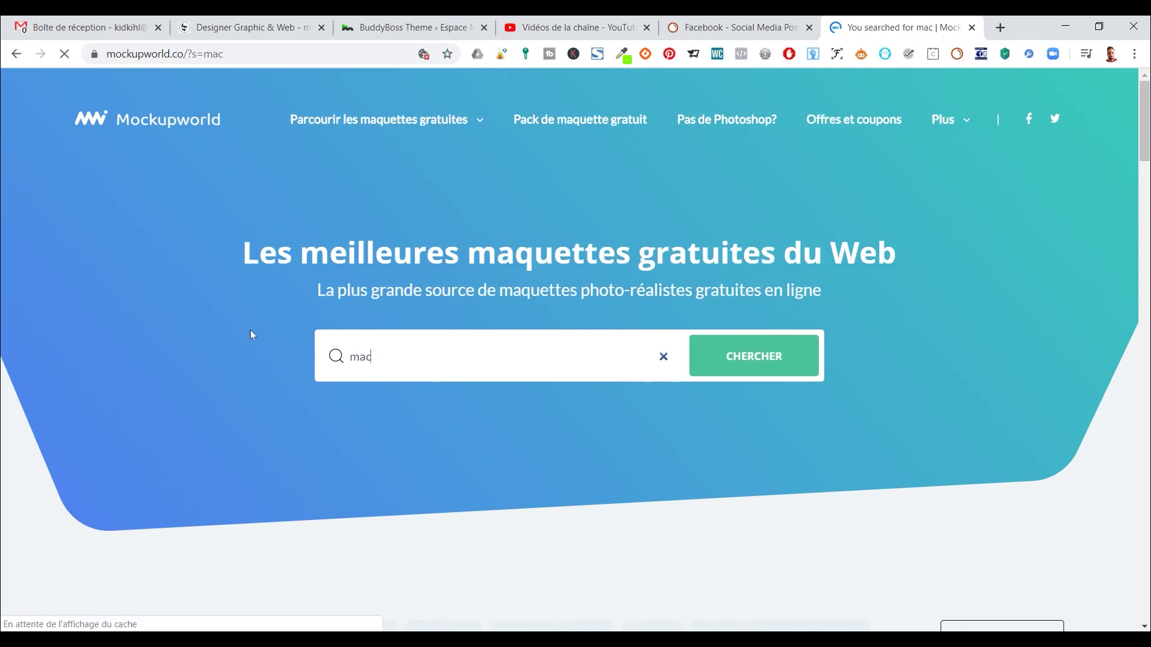
# - Open the MacBook Air 2020 Mockup details from the search results and follow its free download link
pyautogui.scroll(-10, 247, 333)
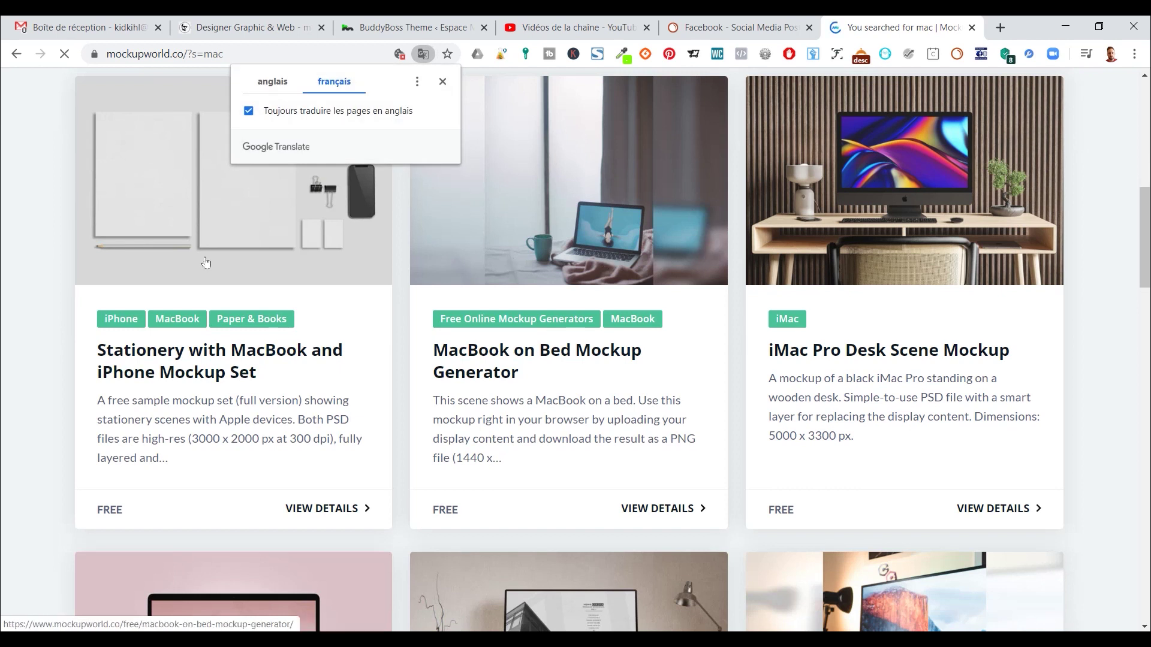
pyautogui.scroll(-6, 259, 307)
pyautogui.click(260, 310)
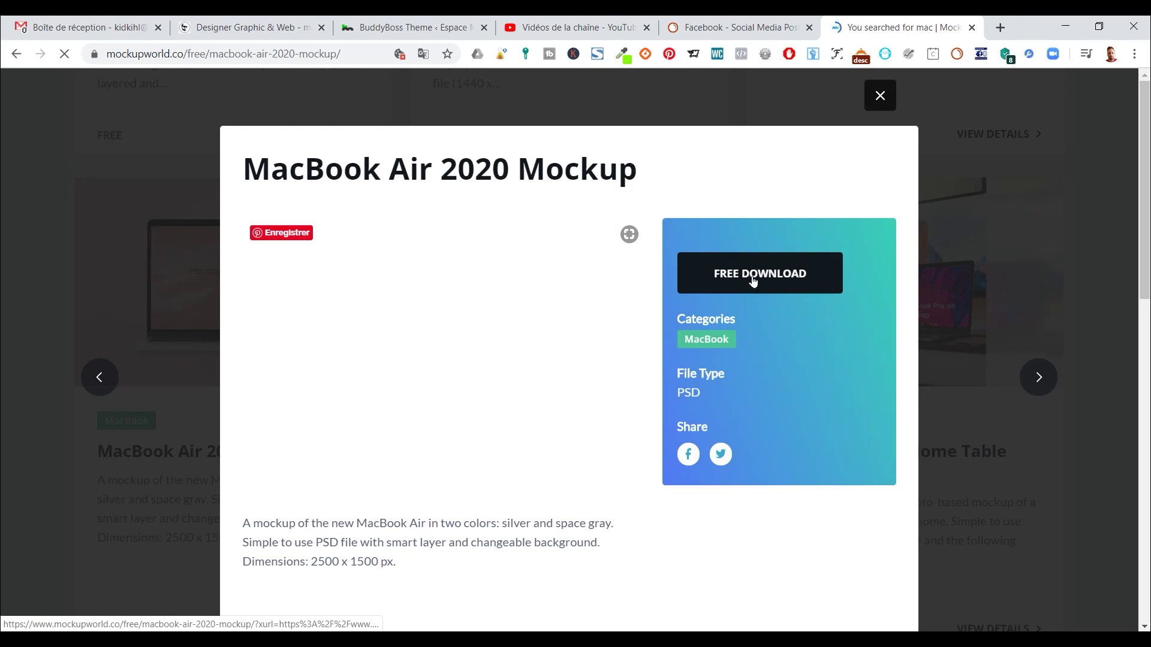
pyautogui.click(772, 278)
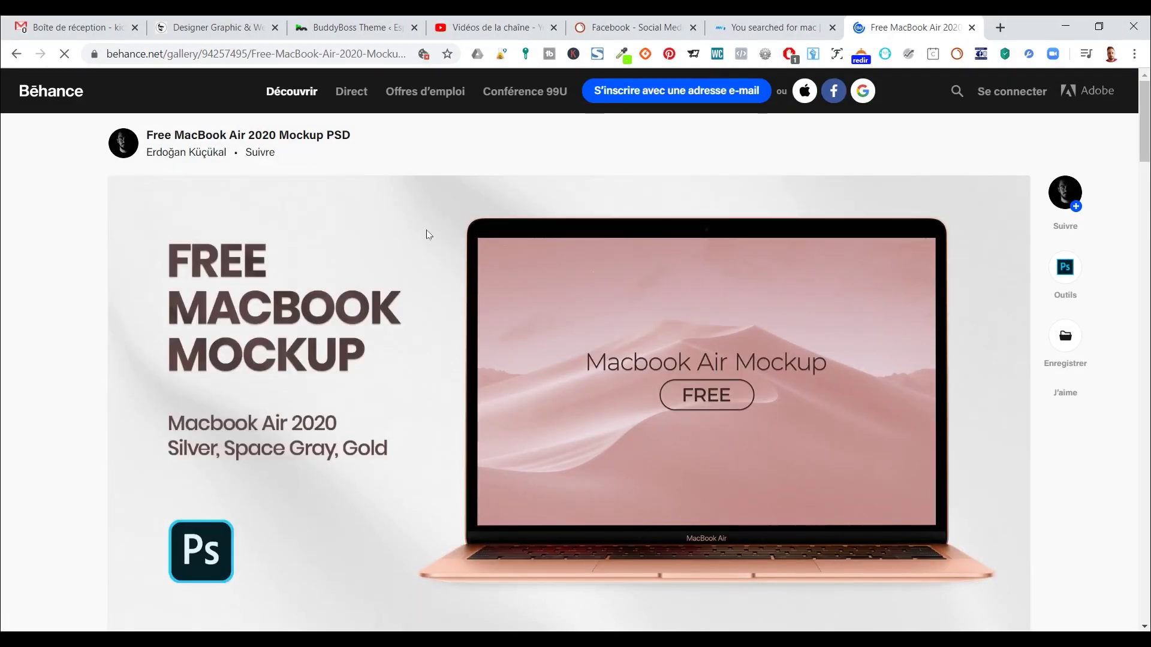
# - Follow the PSD link on the Behance project page and download Free Macbook Air 2020 Mockup.psd to the Bureau folder
pyautogui.scroll(-3, 398, 249)
pyautogui.scroll(-4, 431, 283)
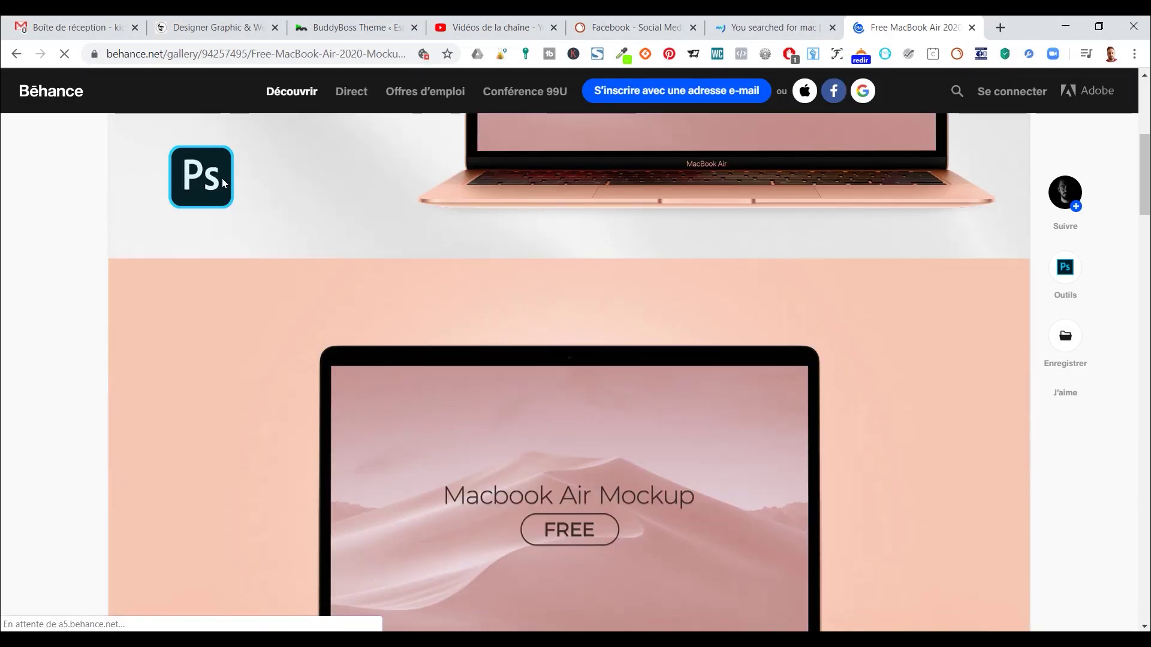
pyautogui.scroll(-3, 433, 277)
pyautogui.scroll(3, 445, 277)
pyautogui.scroll(-3, 434, 276)
pyautogui.scroll(3, 445, 279)
pyautogui.scroll(-12, 444, 279)
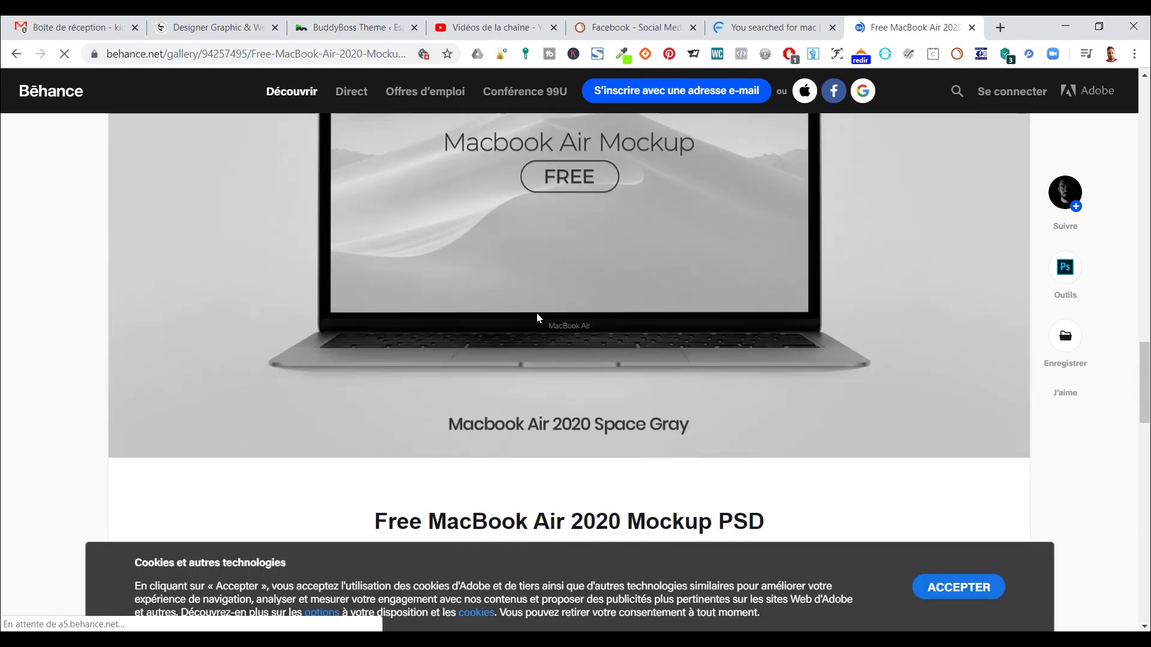
pyautogui.scroll(-3, 740, 408)
pyautogui.scroll(3, 600, 360)
pyautogui.scroll(-3, 542, 316)
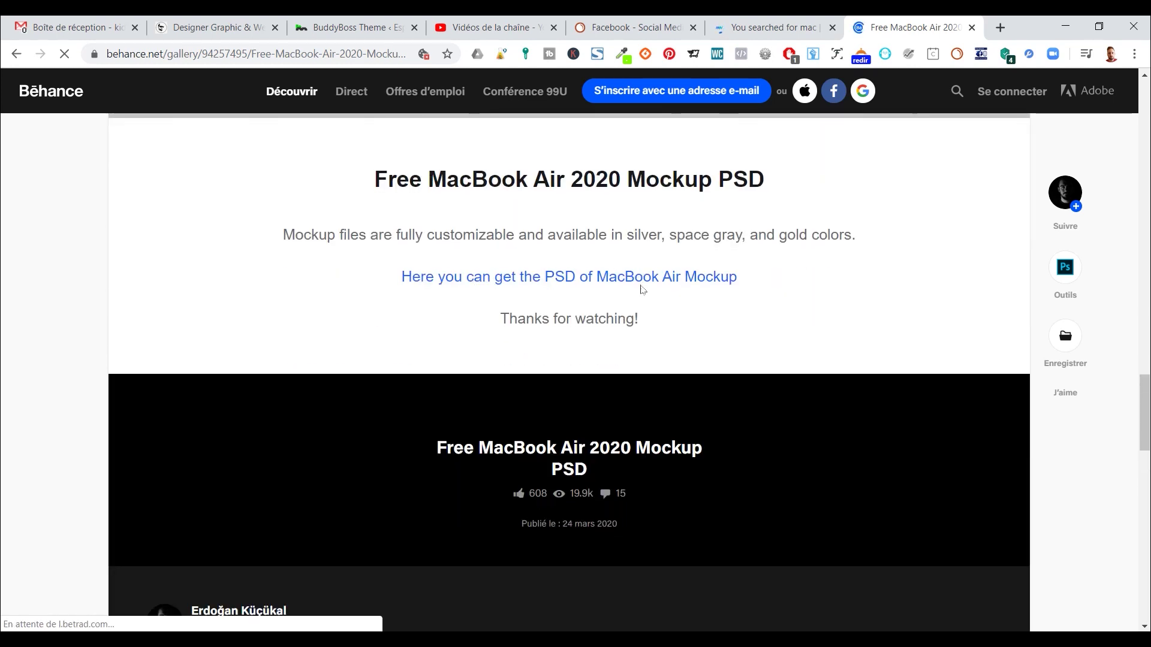
pyautogui.click(584, 280)
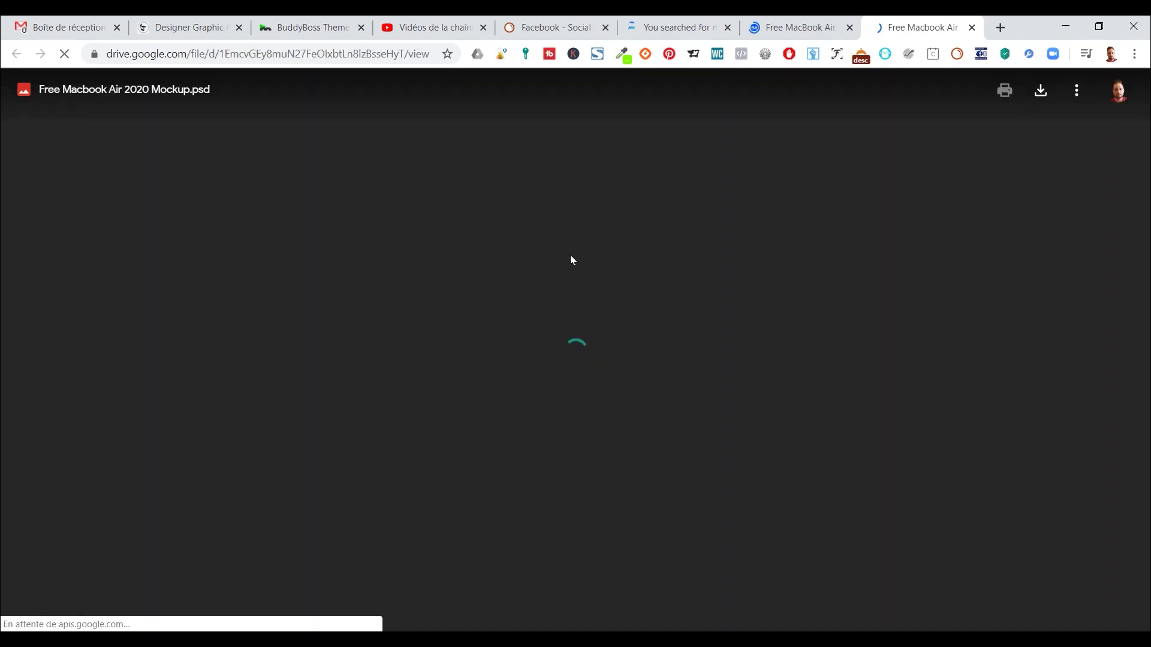
pyautogui.click(1038, 92)
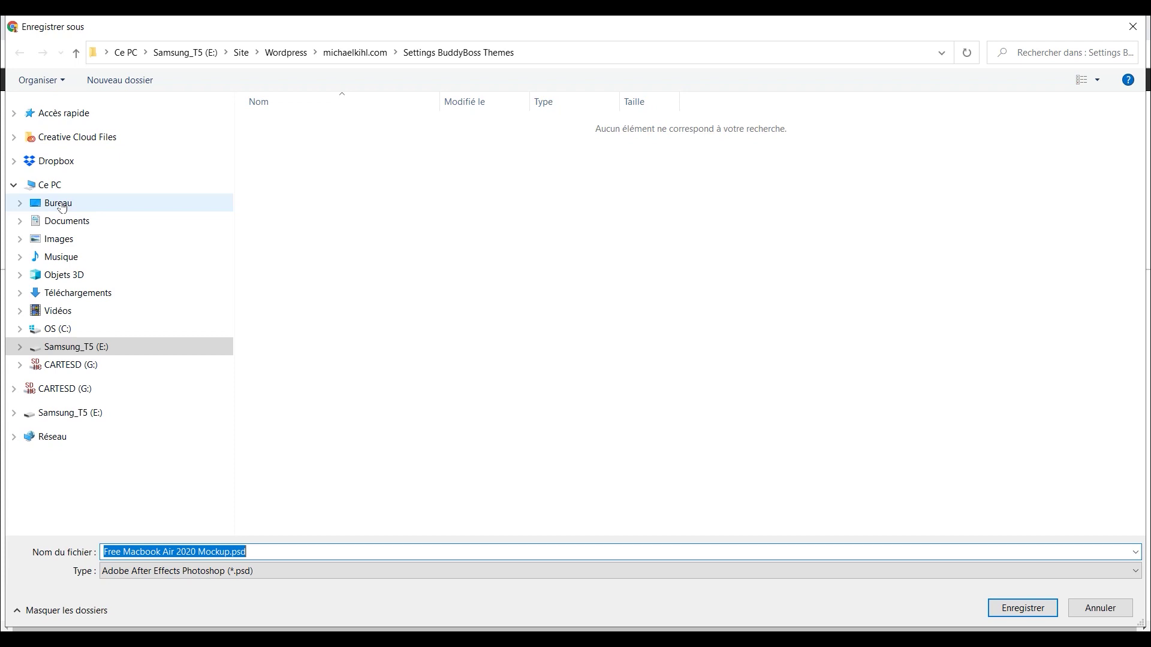
pyautogui.click(62, 204)
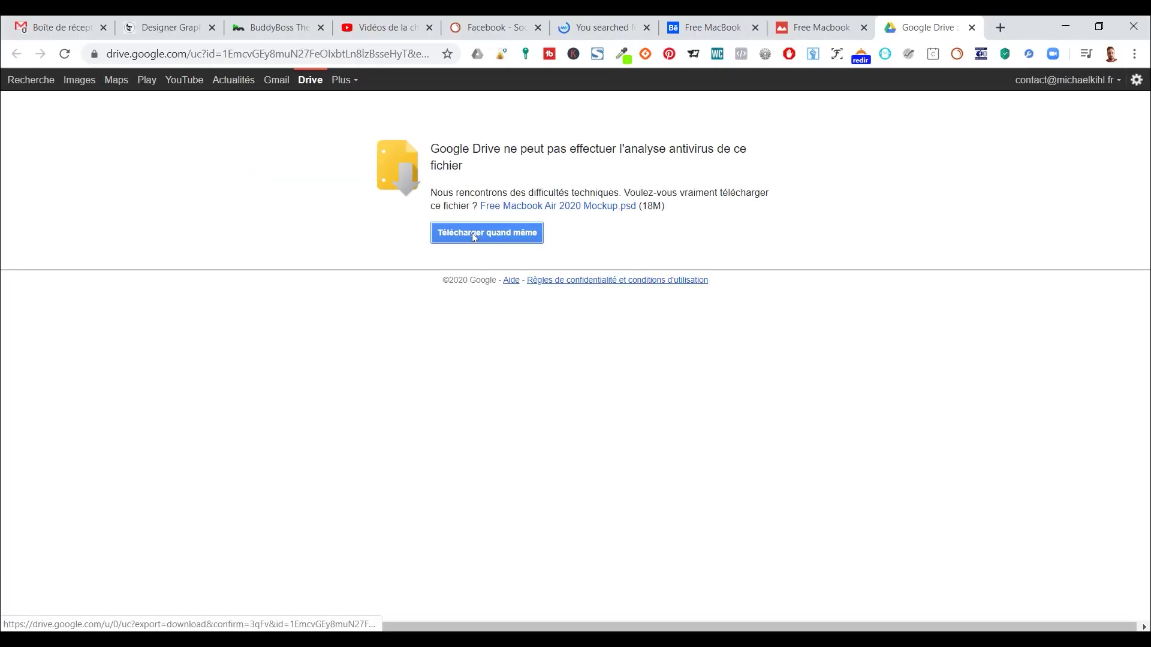
# - Close the Google Drive and Behance tabs and dismiss the MacBook Air 2020 Mockup details
pyautogui.click(971, 28)
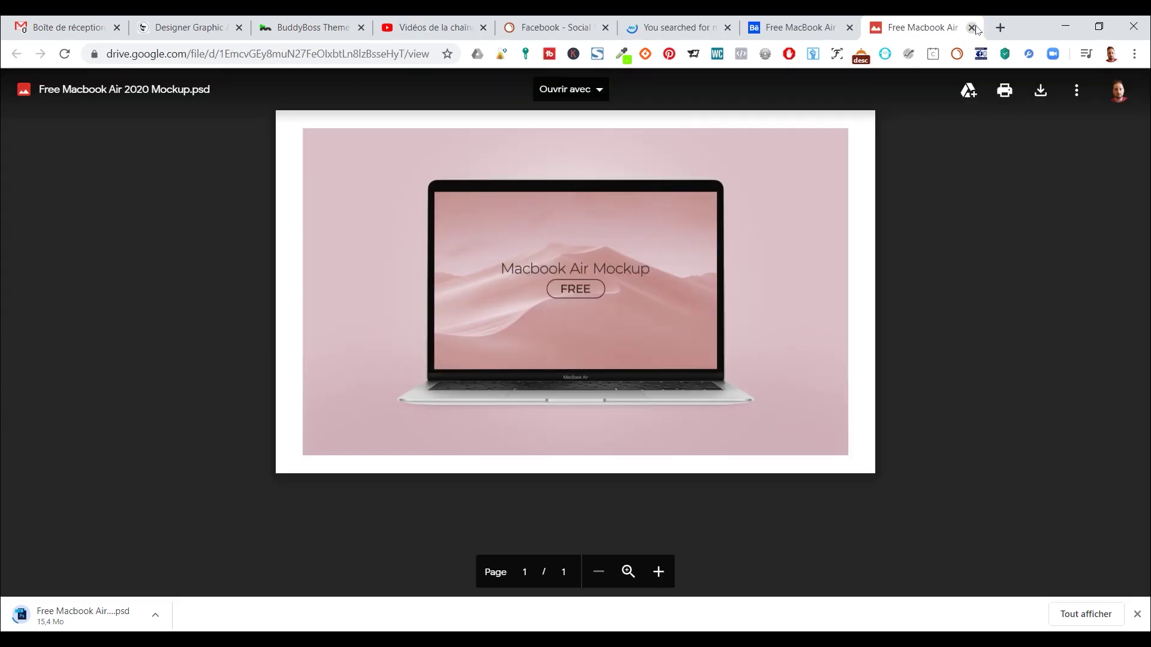
pyautogui.click(972, 28)
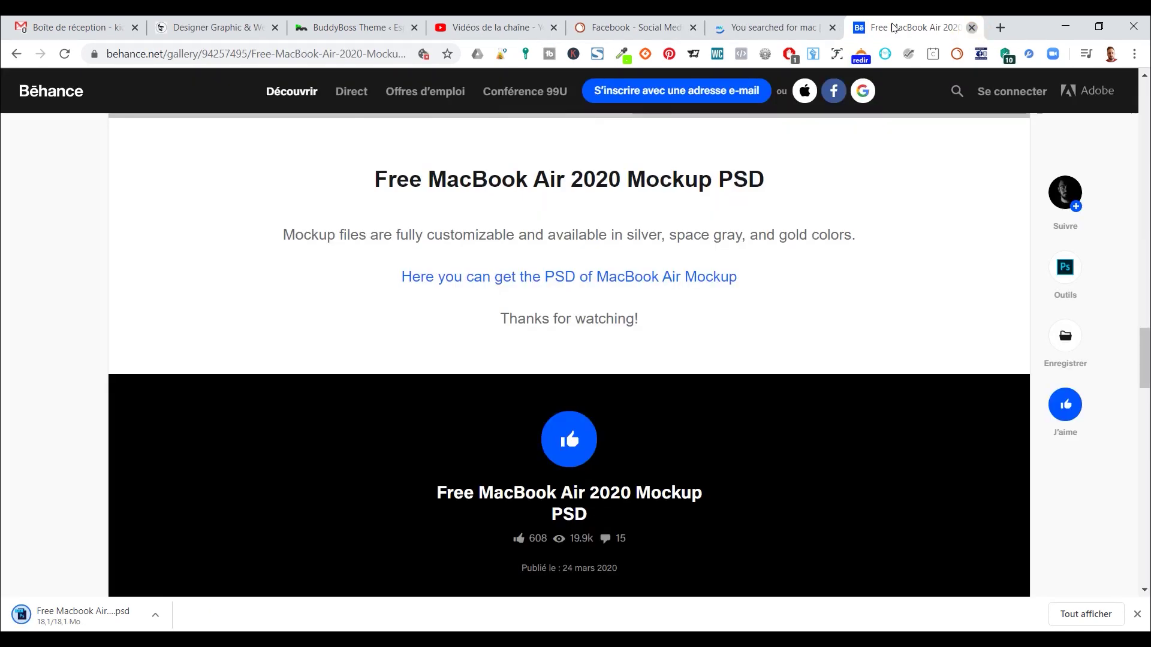
pyautogui.click(972, 28)
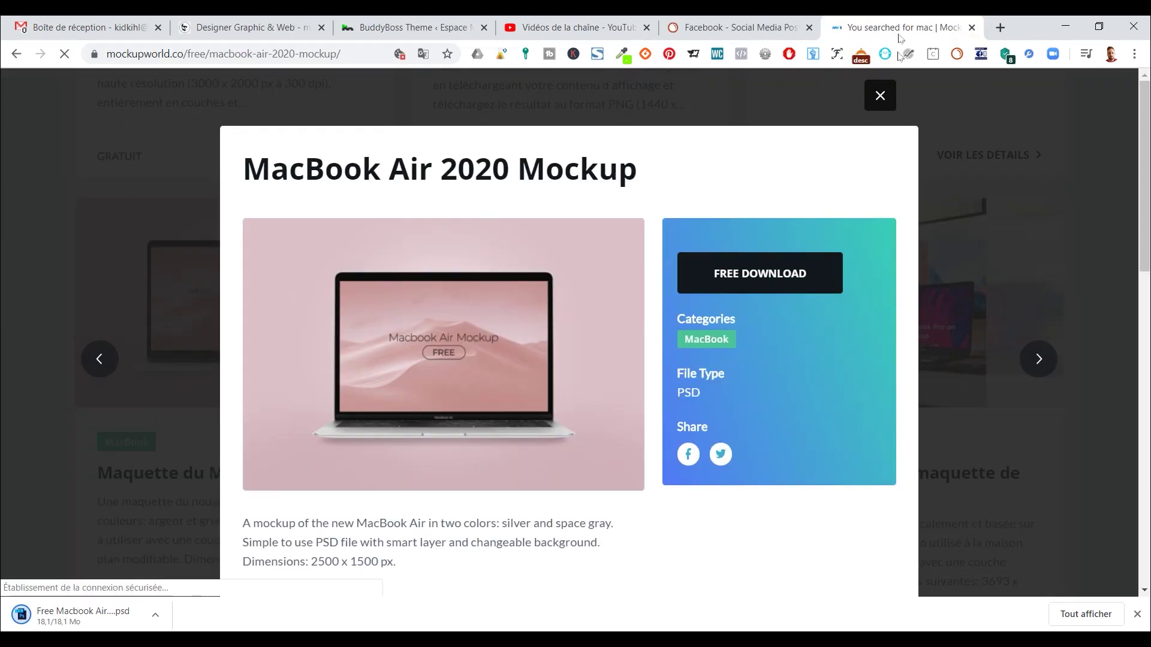
pyautogui.click(878, 95)
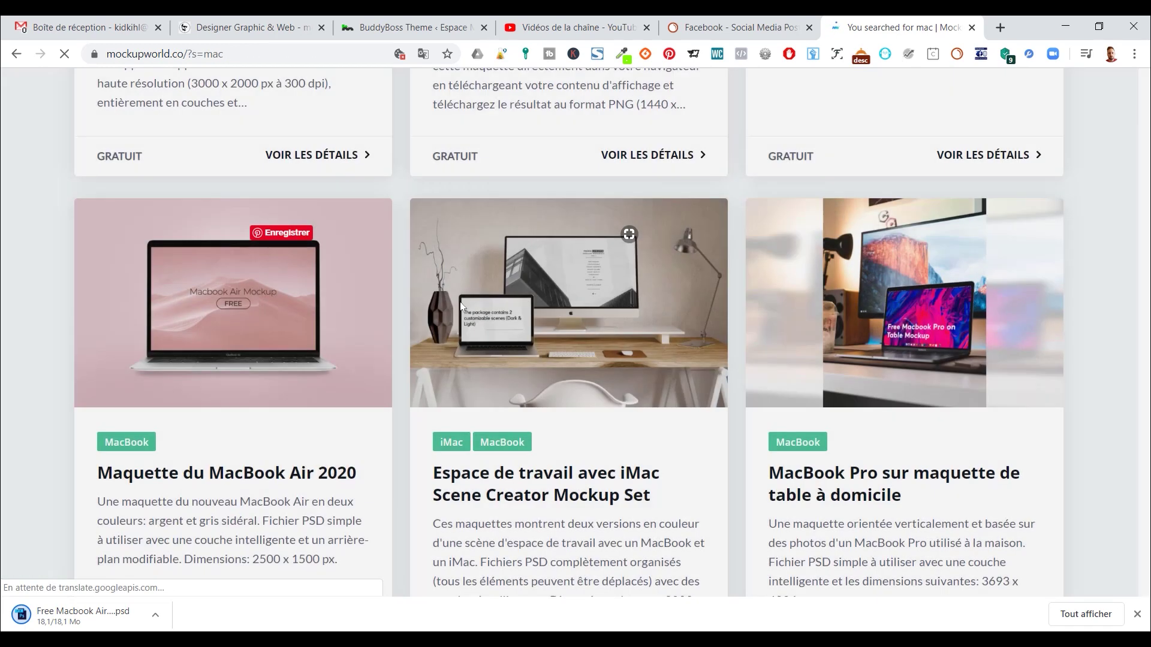
# - Look through the remaining mockups on the first page of "mac" results
pyautogui.scroll(-5, 391, 350)
pyautogui.scroll(-6, 391, 350)
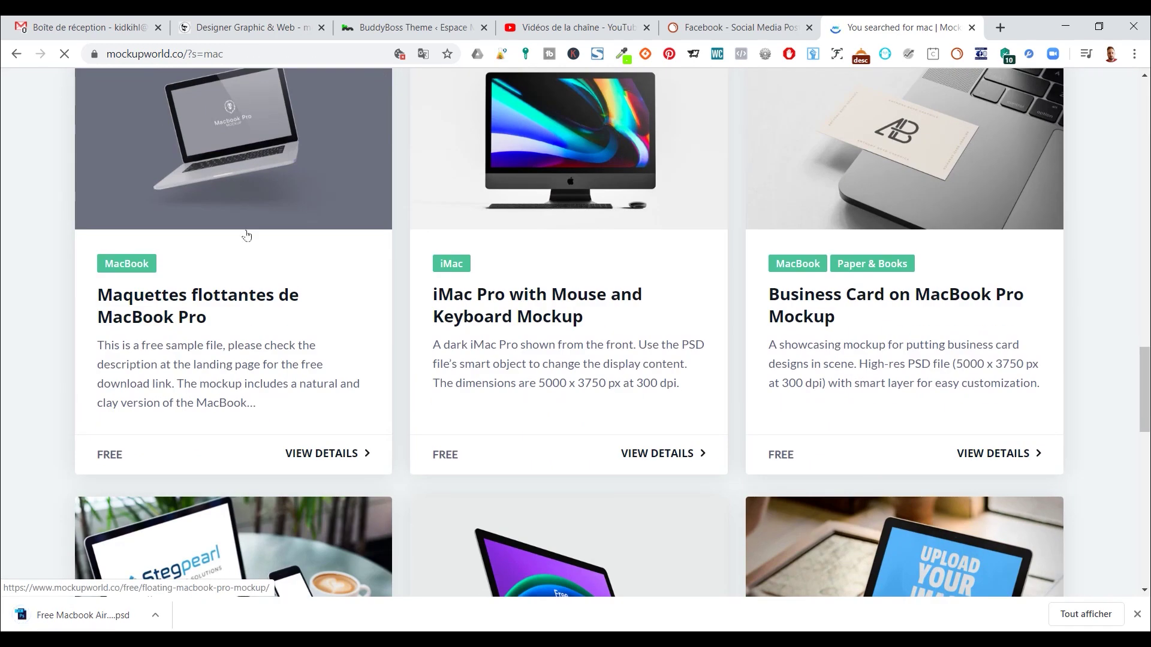
pyautogui.scroll(-6, 337, 213)
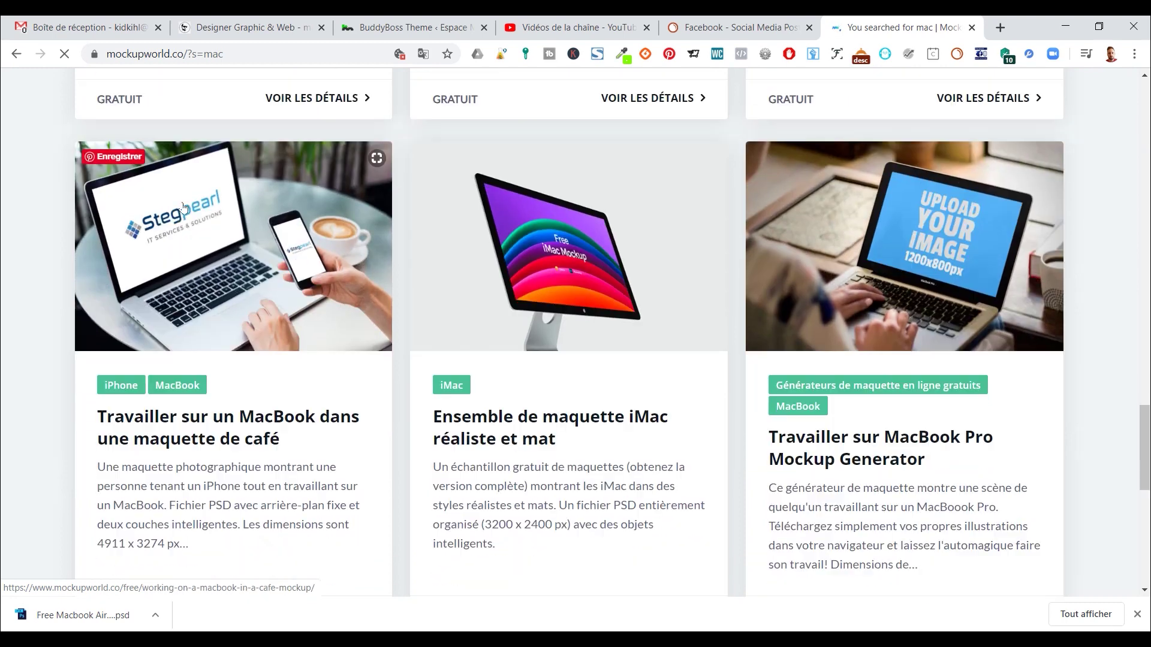
pyautogui.scroll(-6, 353, 253)
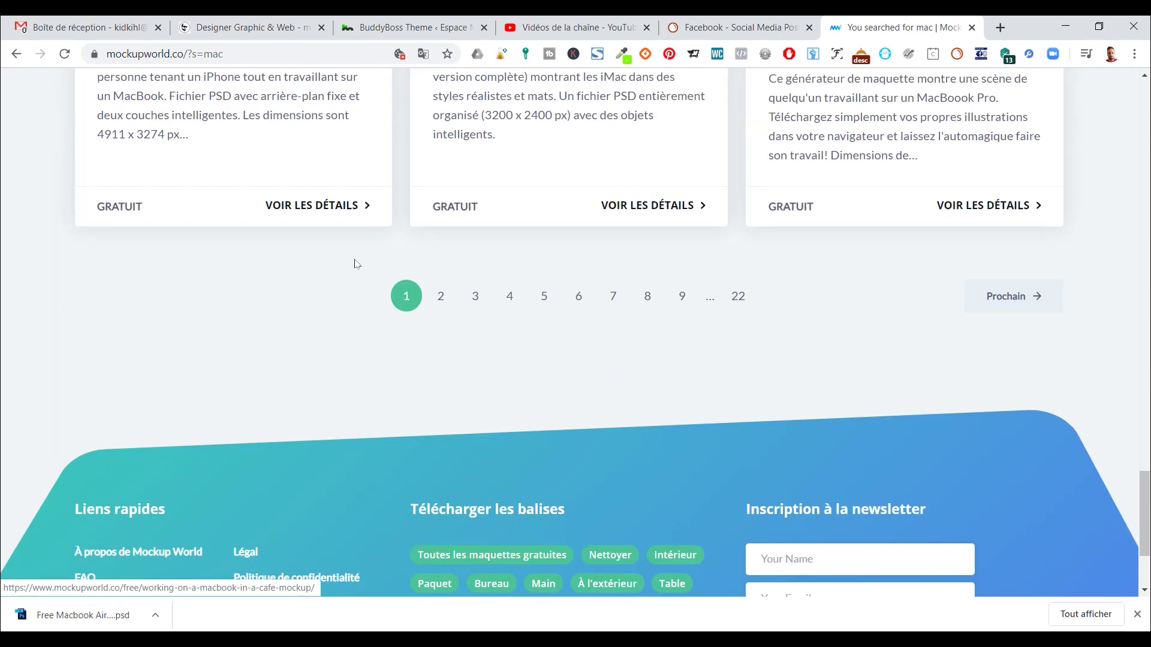
pyautogui.scroll(20, 354, 258)
pyautogui.scroll(20, 354, 274)
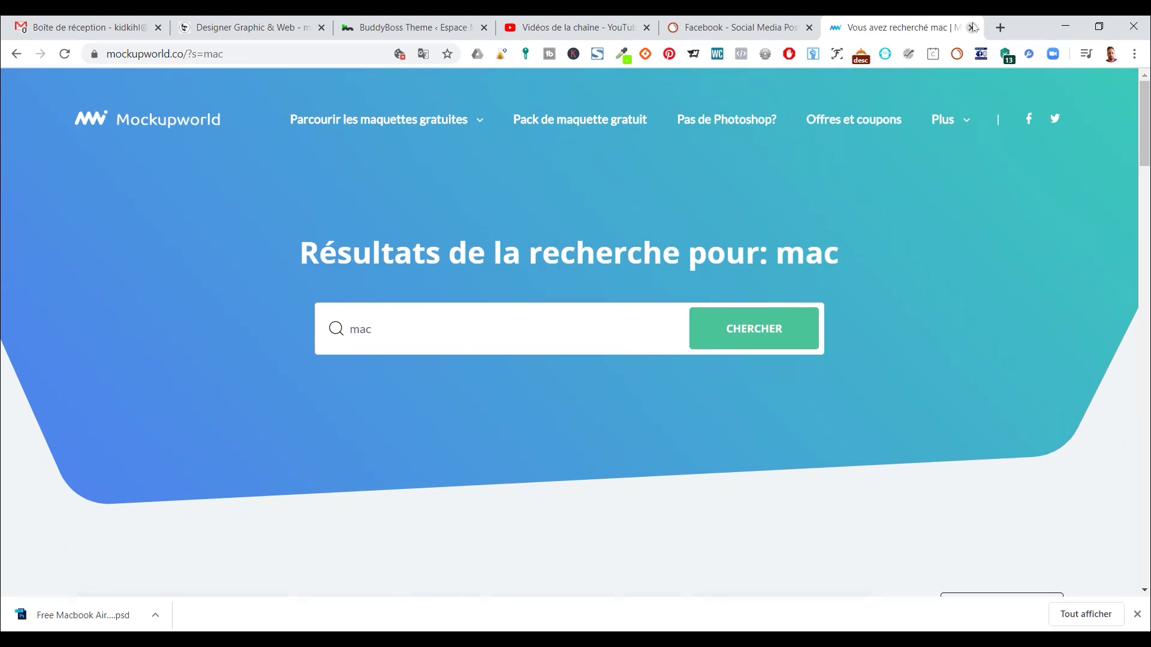
# - Open the downloaded Free Macbook Air 2020 Mockup.psd in Photoshop and review its layer stack
pyautogui.click(88, 615)
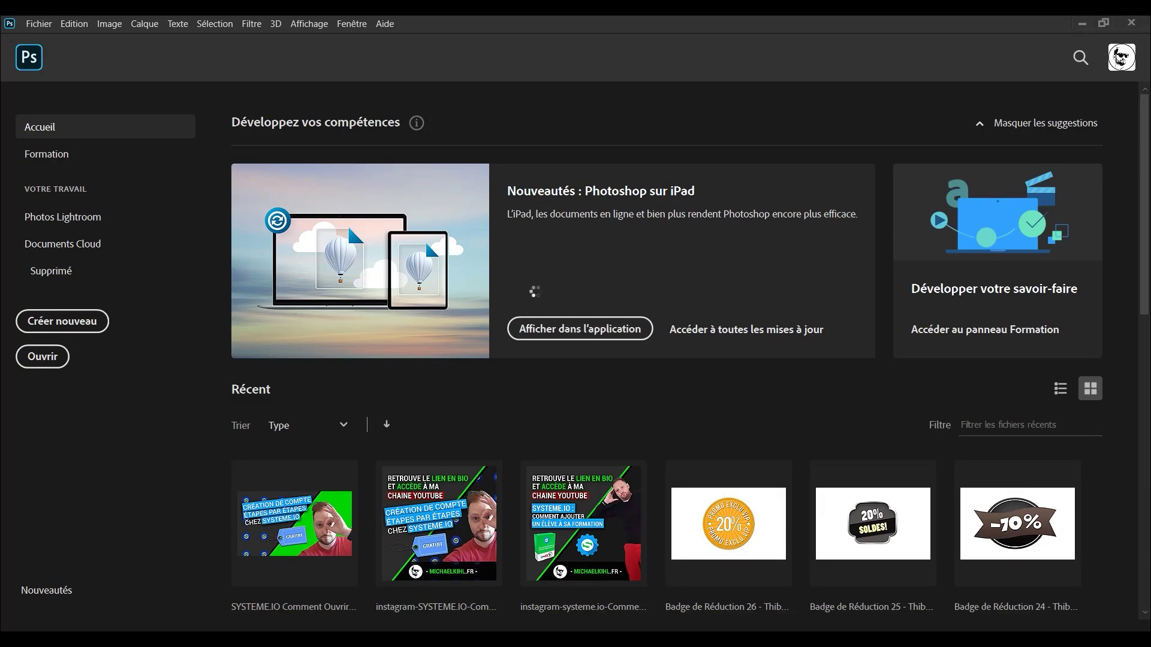
pyautogui.click(720, 341)
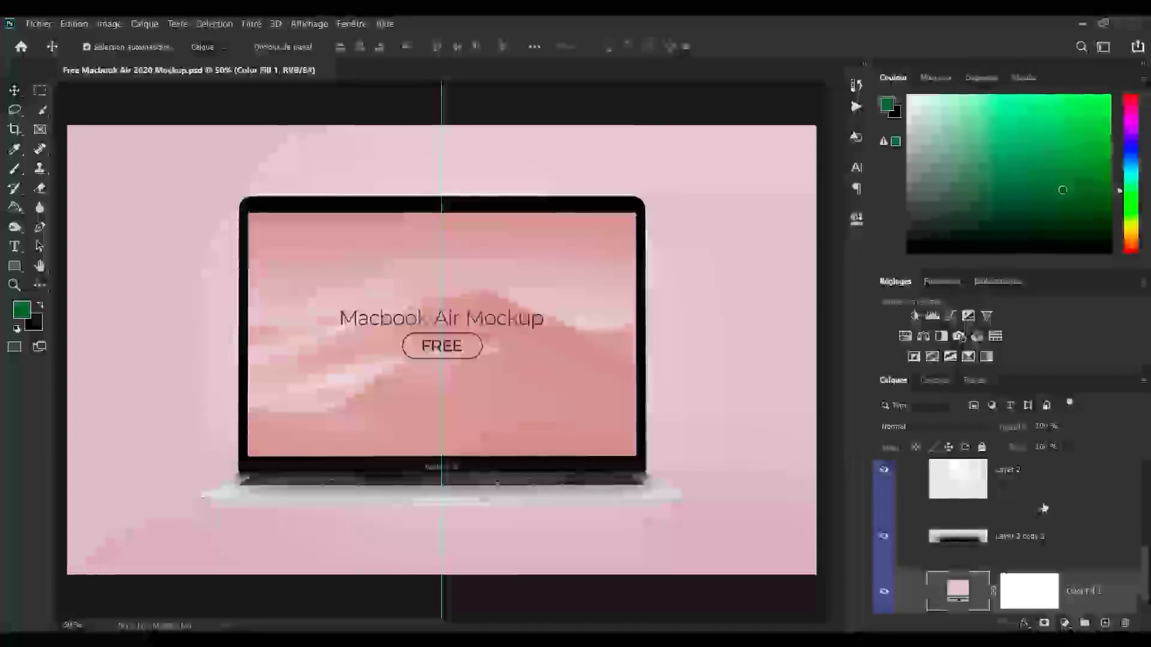
pyautogui.scroll(5, 1043, 508)
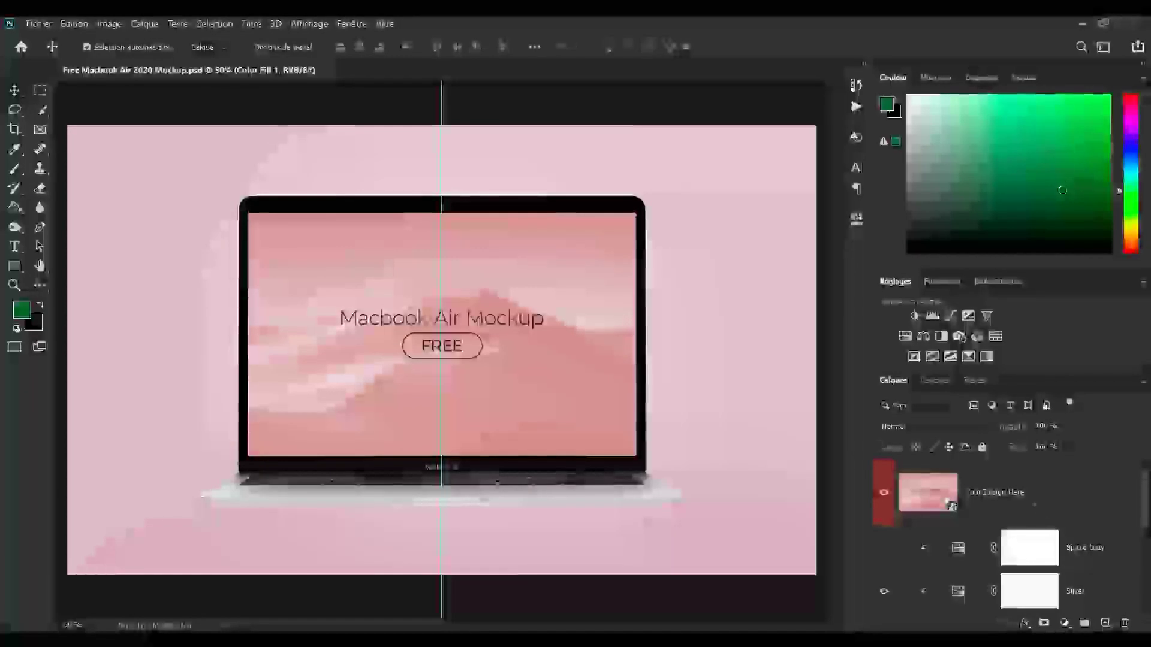
pyautogui.scroll(-4, 993, 499)
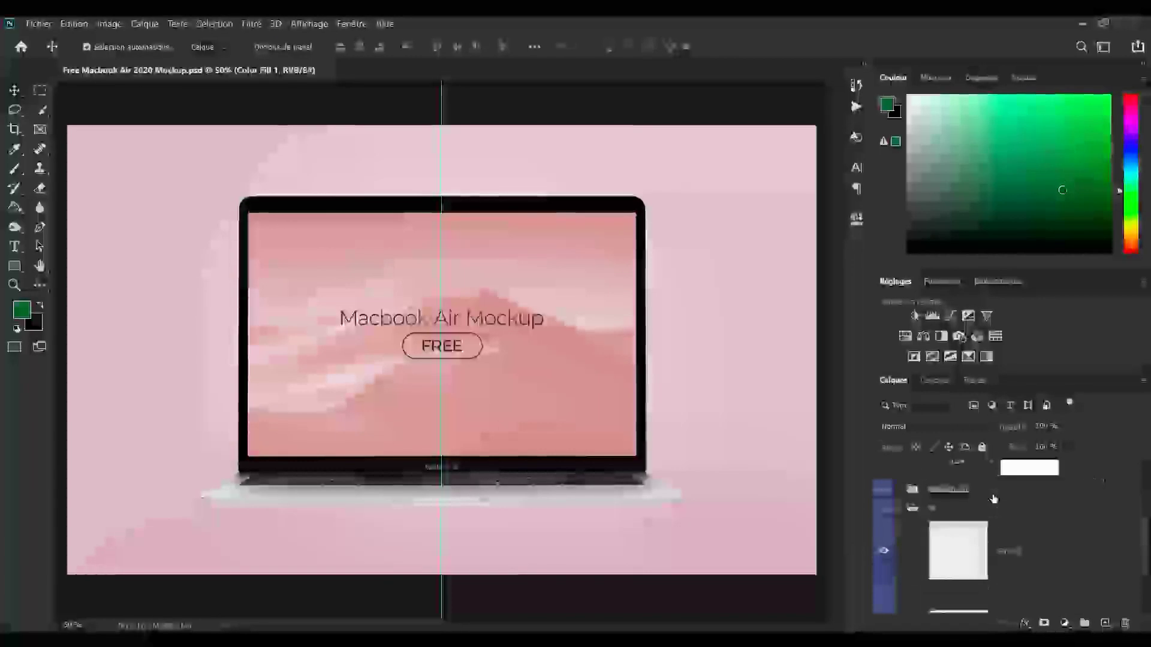
pyautogui.scroll(3, 1001, 509)
pyautogui.scroll(-5, 995, 509)
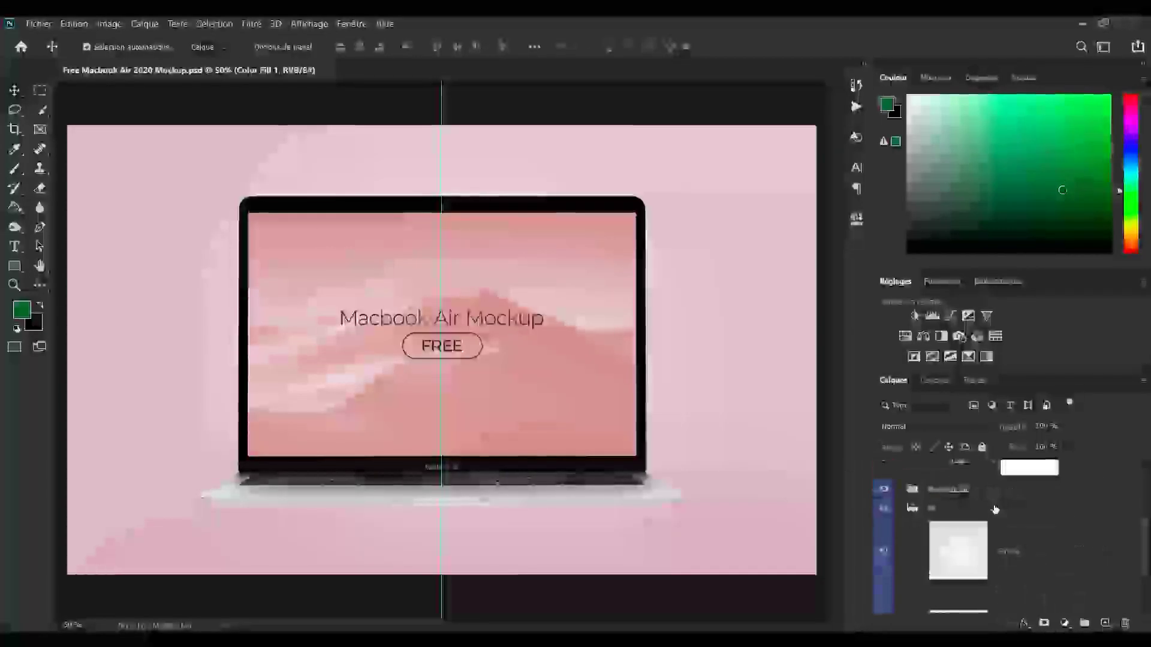
pyautogui.scroll(5, 976, 574)
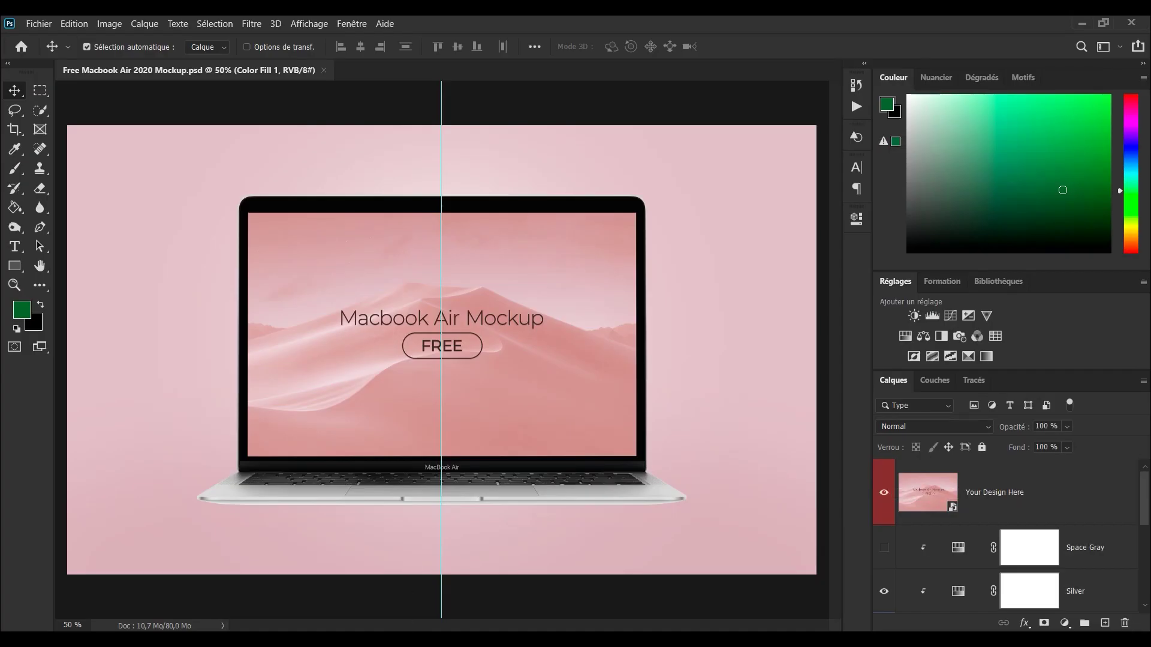
# - Switch to the design portfolio homepage in Chrome and auto-scroll it with Retlaw's Auto-scroller at Normal speed
pyautogui.click(404, 603)
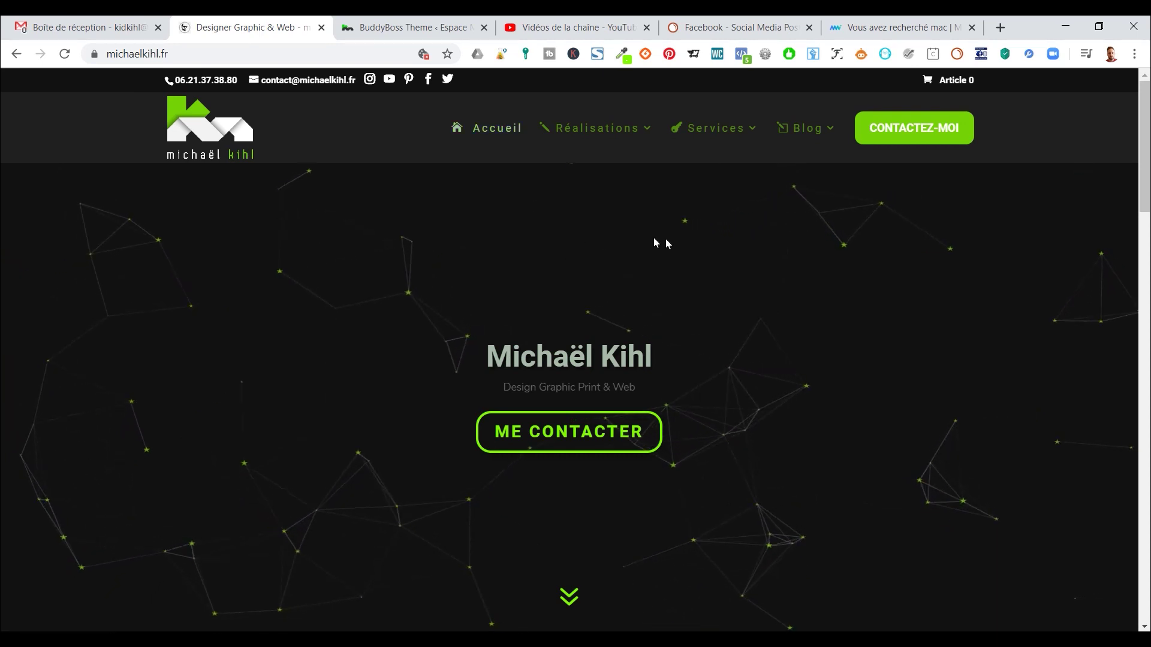
pyautogui.click(981, 54)
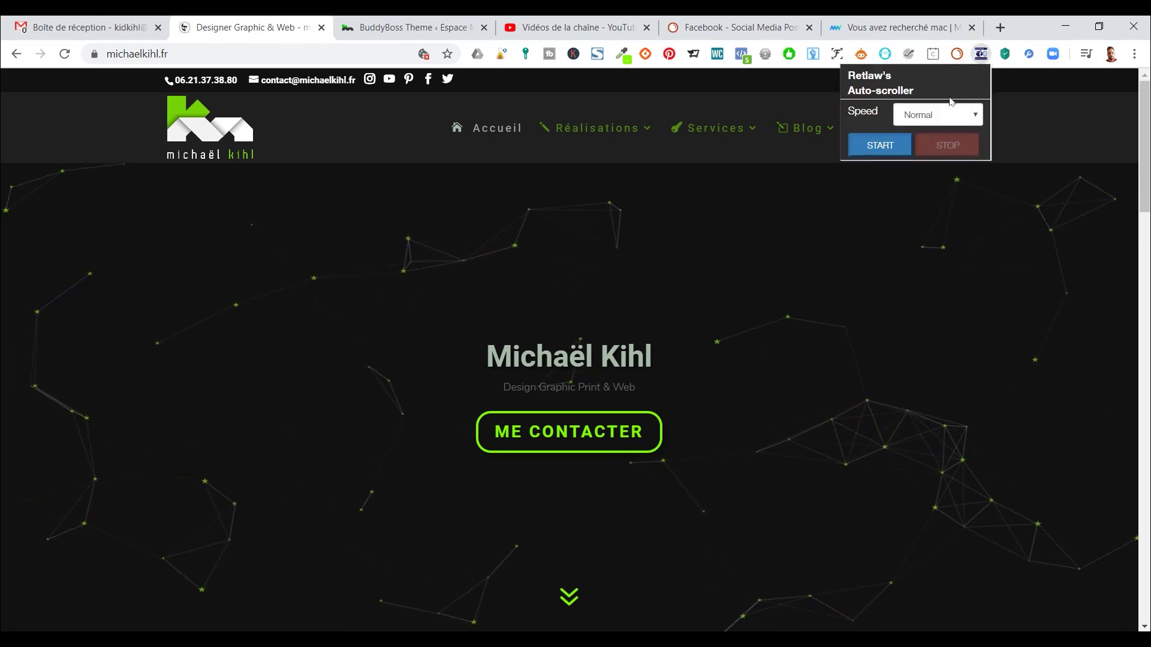
pyautogui.click(885, 145)
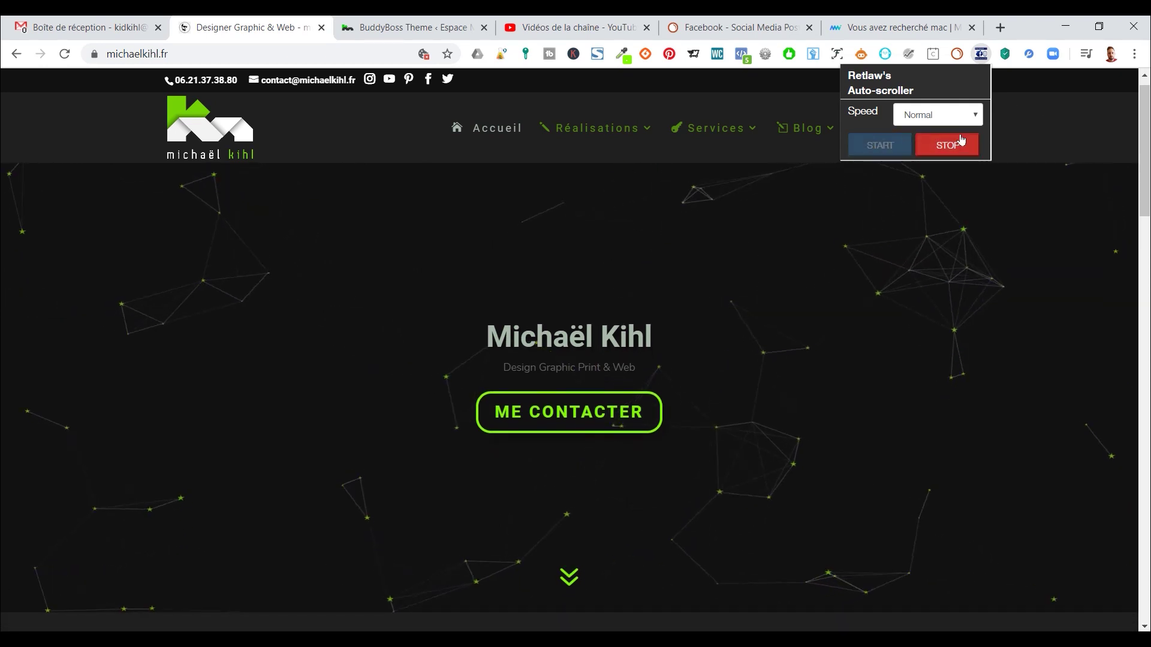
pyautogui.click(982, 55)
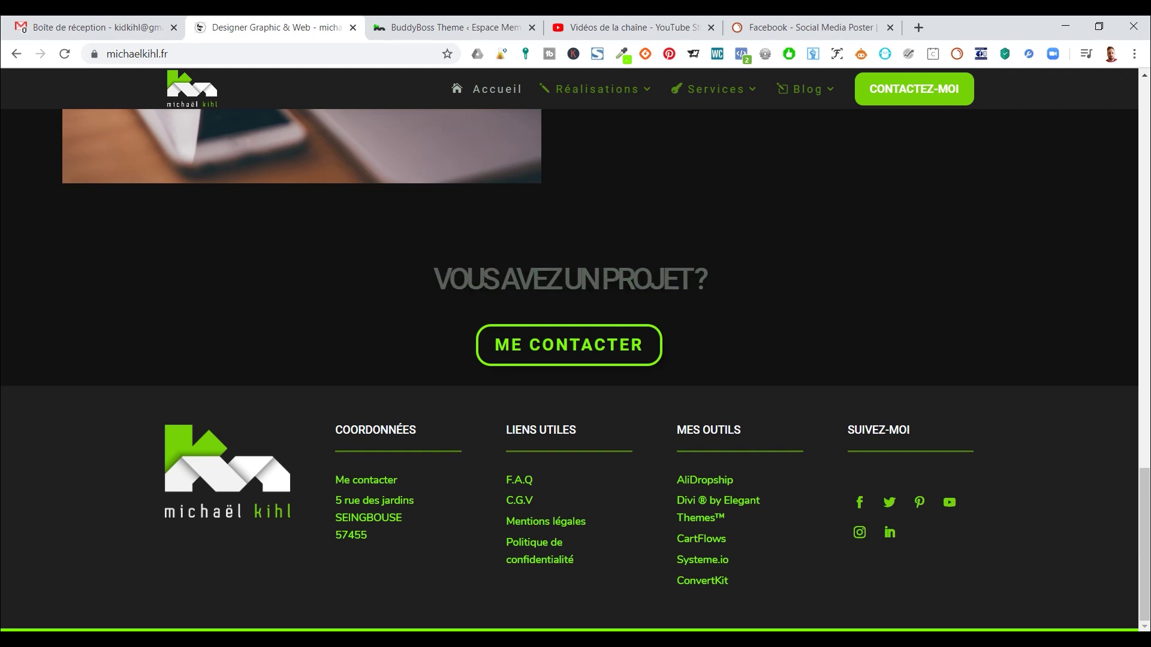
# - Switch to Photoshop and open the contents of the Your Design Here smart object, accepting the missing-profile setting
pyautogui.hotkey('alt', 'Tab')
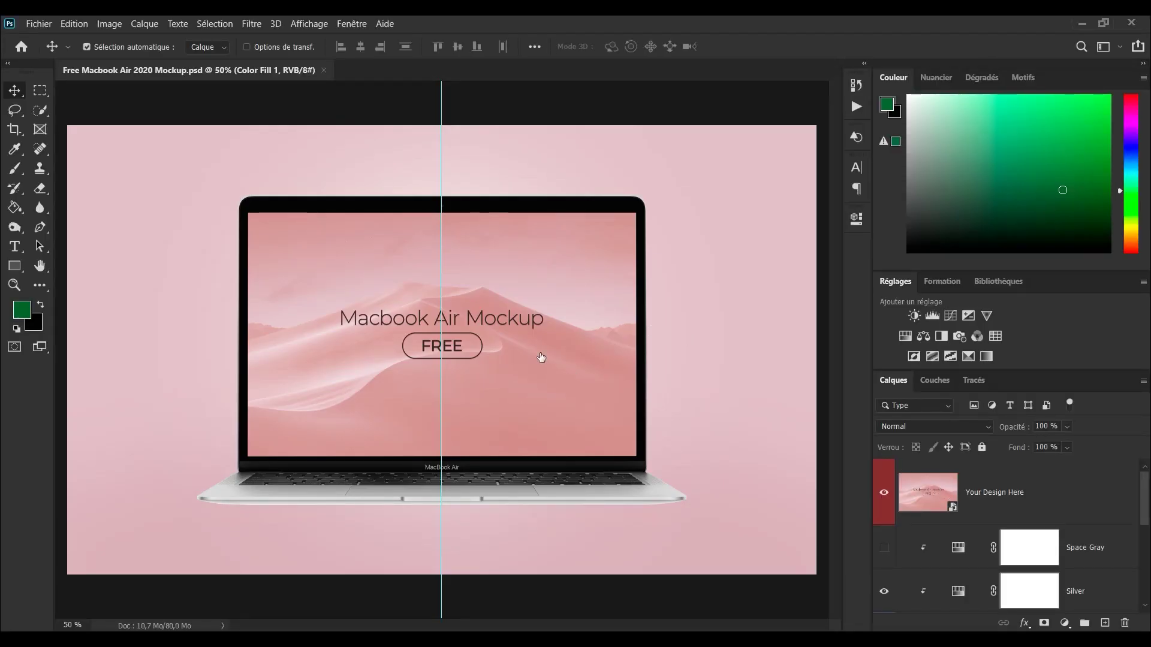
pyautogui.click(941, 503)
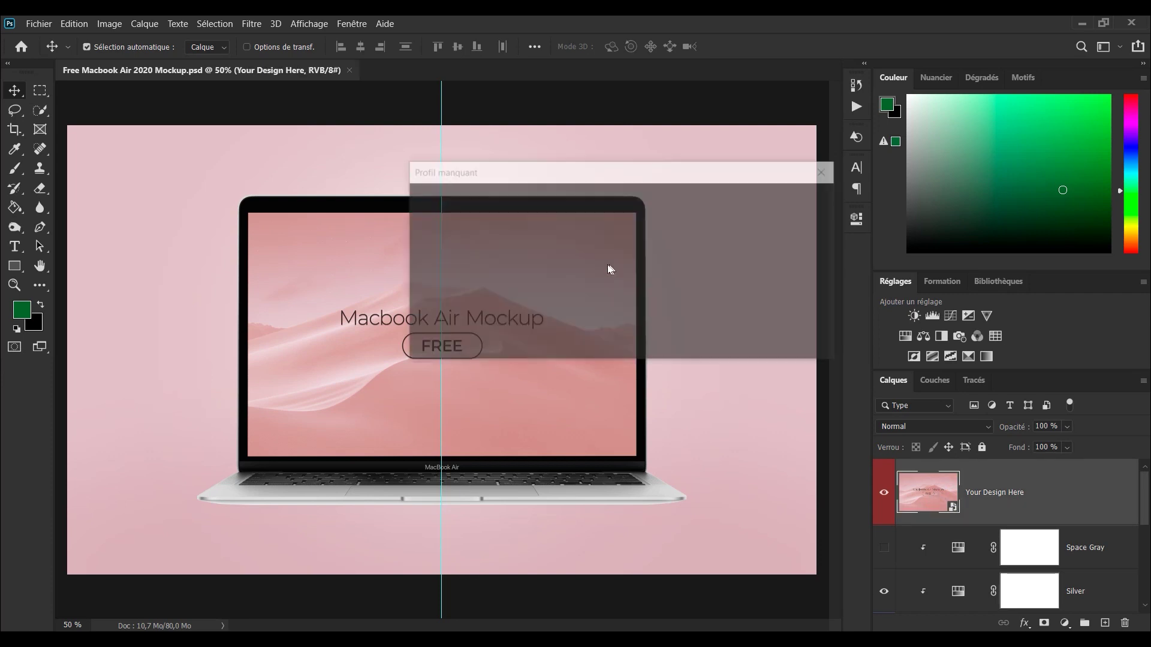
pyautogui.click(714, 341)
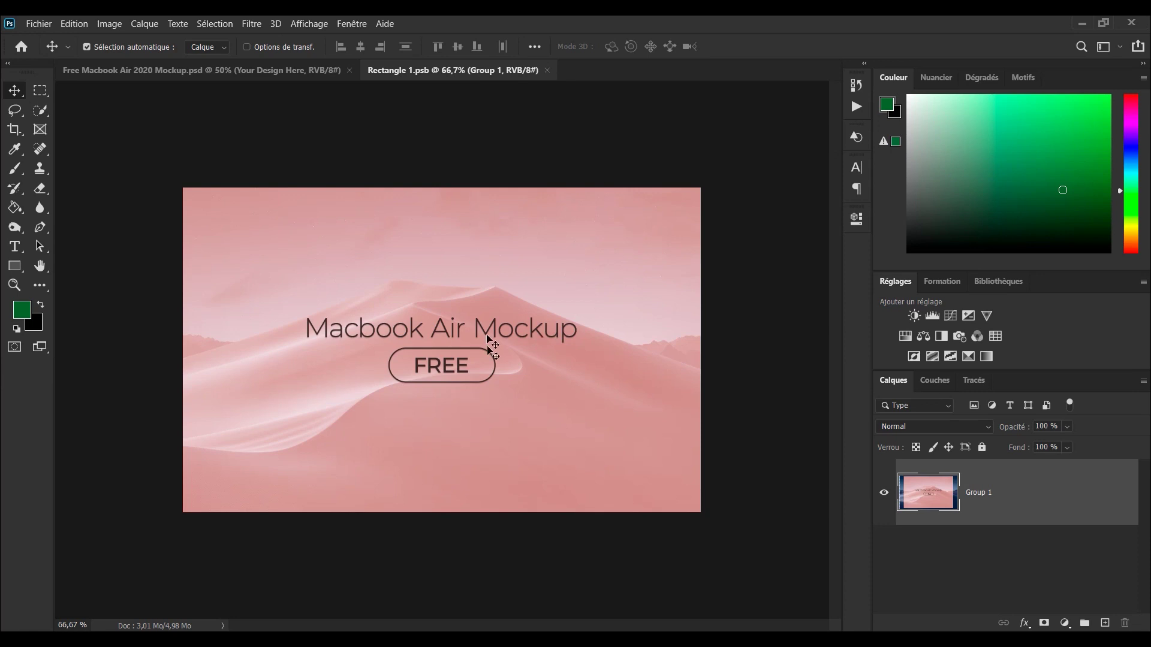
# - Display the Montage timeline and set its creation mode to a video timeline (Créer un montage vidéo)
pyautogui.click(357, 27)
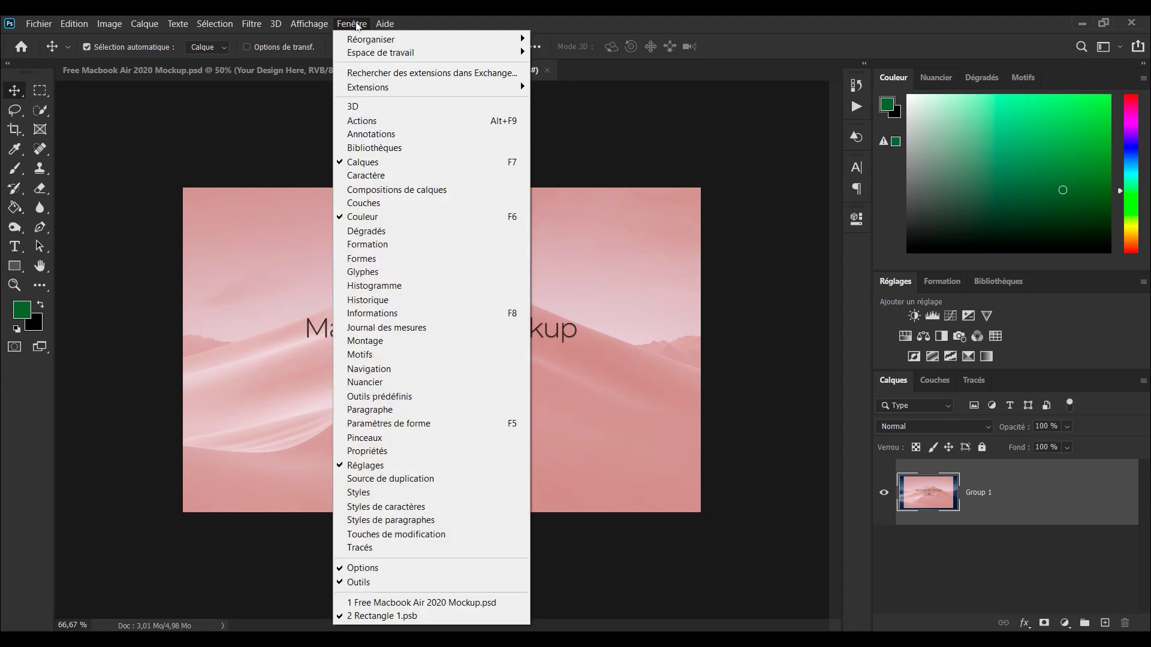
pyautogui.click(412, 346)
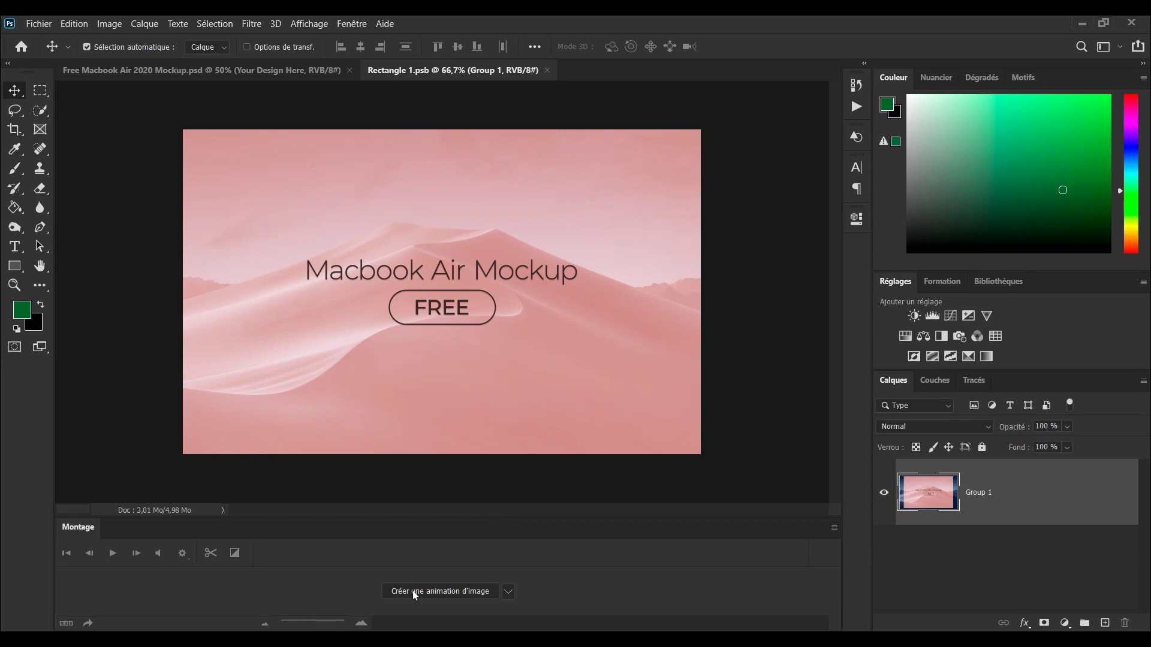
pyautogui.click(508, 592)
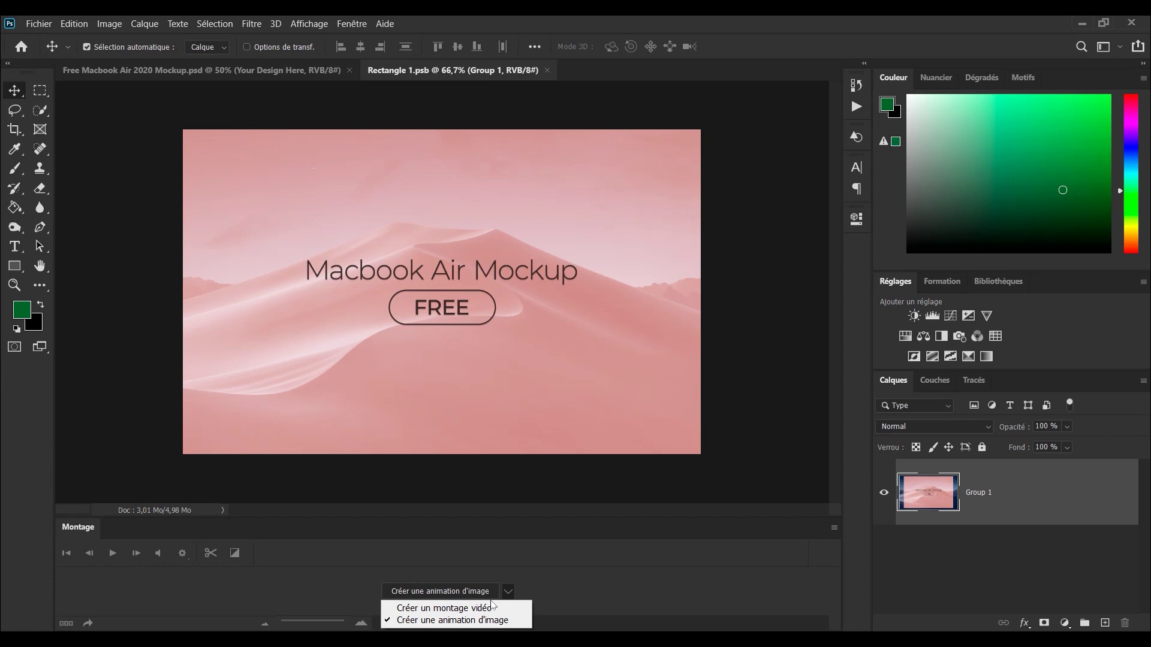
pyautogui.click(444, 609)
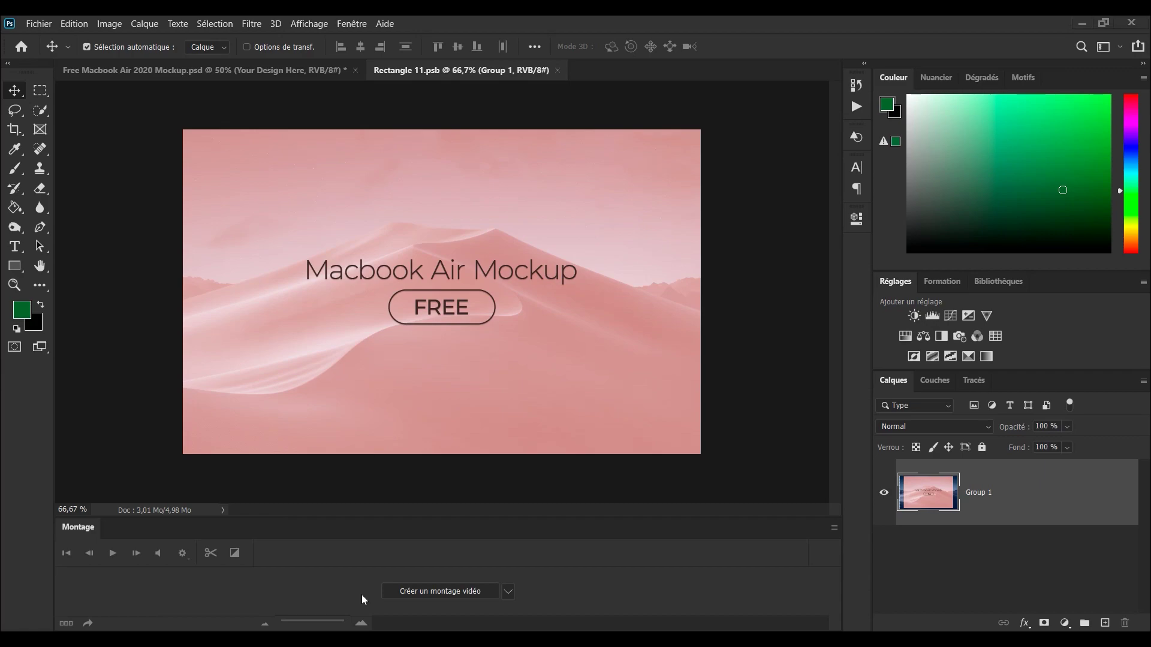
# - Open the page internet screen recording in Photoshop and play it back on its timeline
pyautogui.click(352, 640)
pyautogui.click(212, 558)
pyautogui.moveTo(271, 316); pyautogui.dragTo(1003, 550)
pyautogui.click(673, 356)
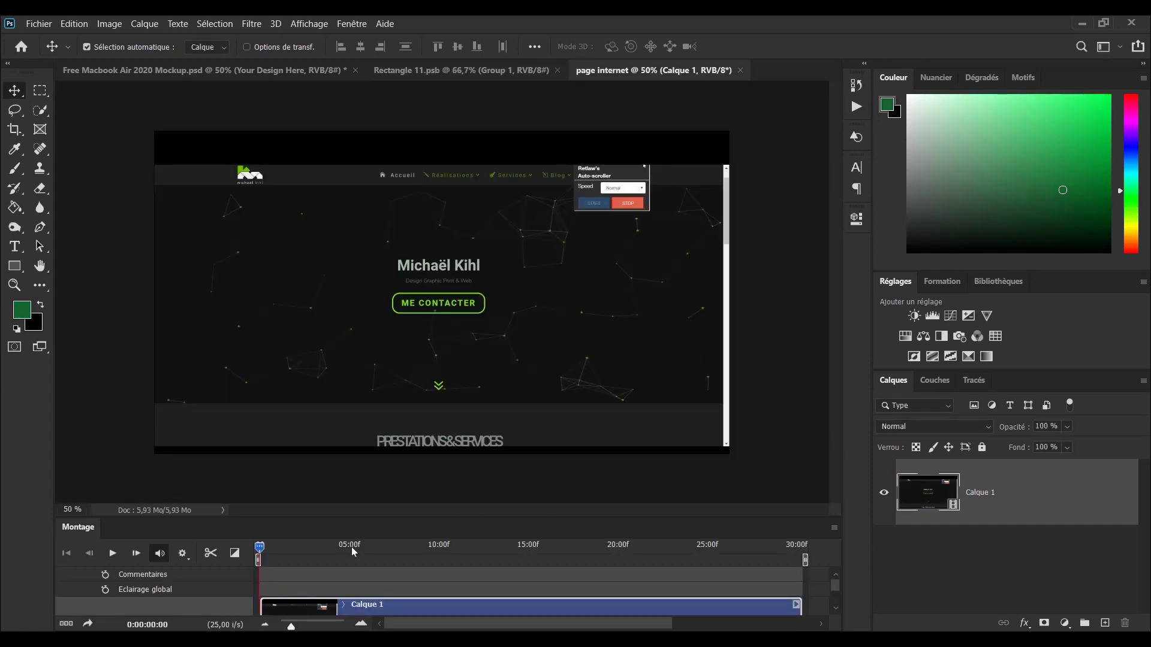
pyautogui.click(111, 552)
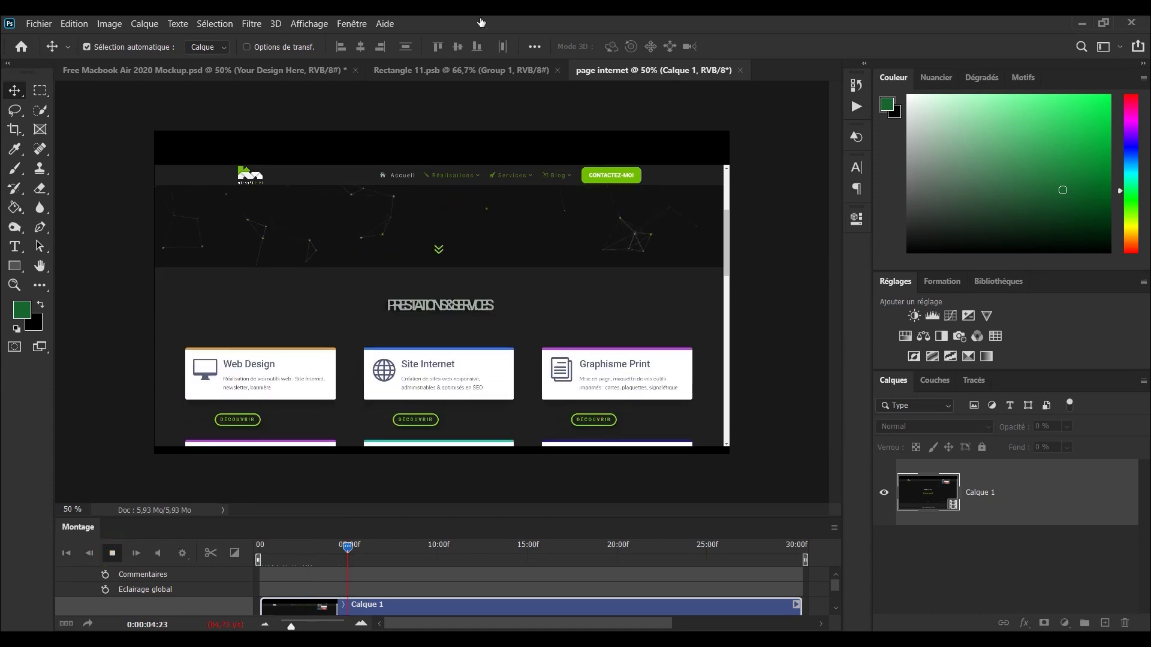
# - Create a video timeline in the Rectangle 11.psb document and enlarge the timeline area to show its tracks
pyautogui.click(461, 70)
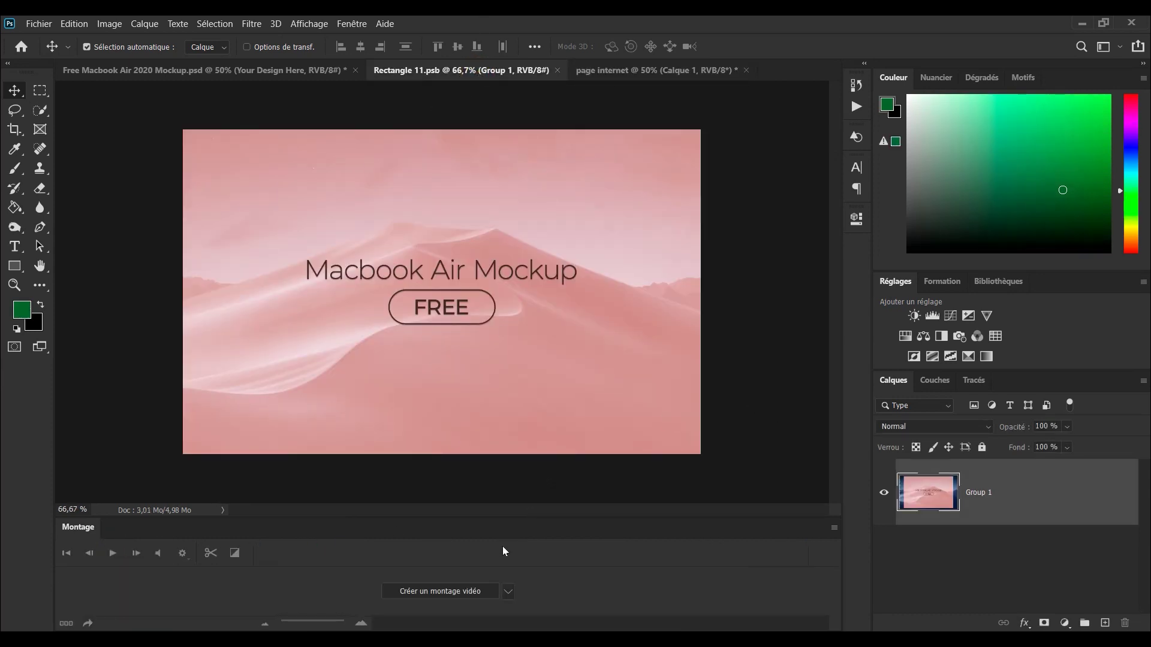
pyautogui.click(508, 591)
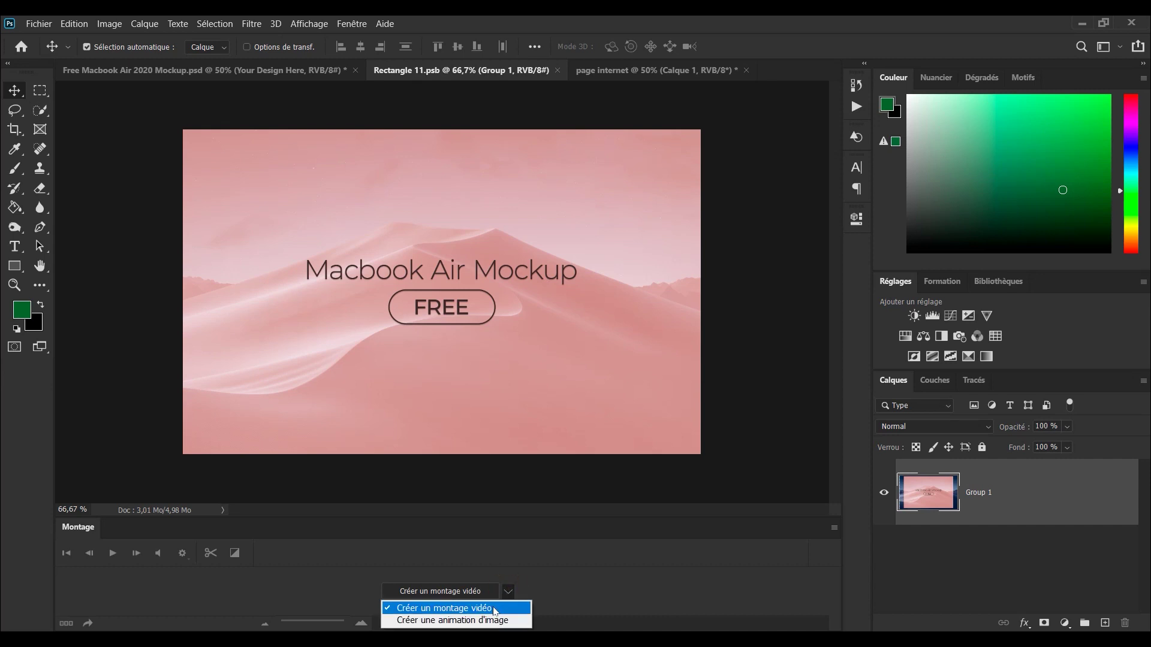
pyautogui.click(491, 607)
pyautogui.click(448, 595)
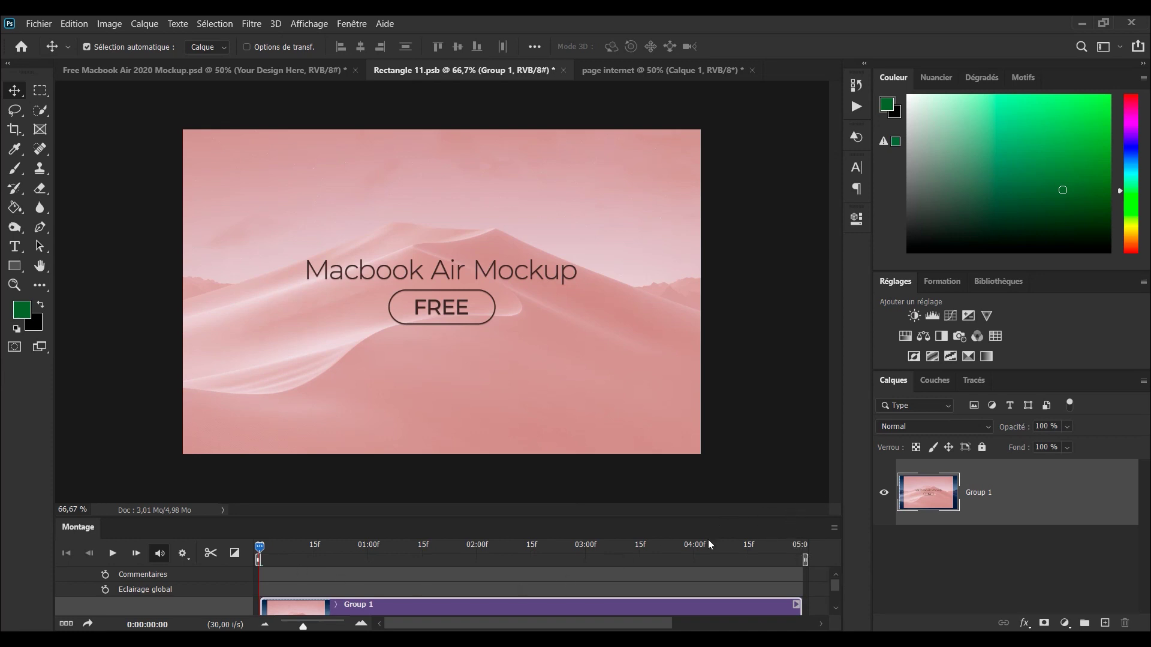
pyautogui.moveTo(694, 517); pyautogui.dragTo(684, 426)
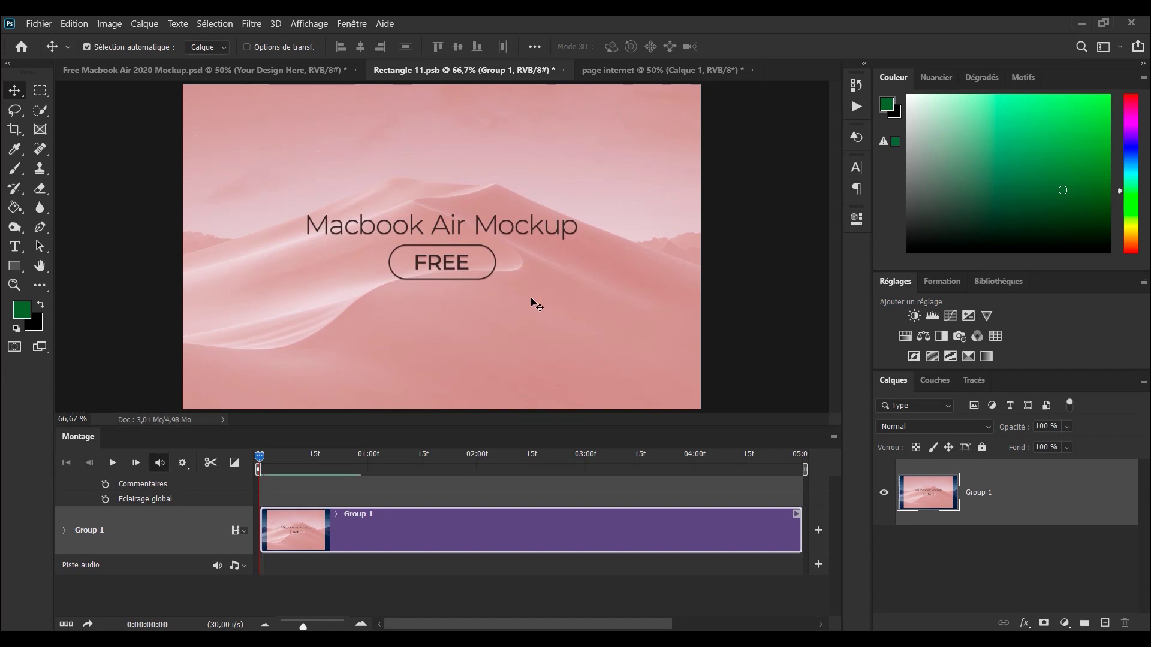
# - Copy the Calque 1 video layer from the page internet document into Rectangle 11.psb, above Group 1
pyautogui.hotkey('ctrl', 't')
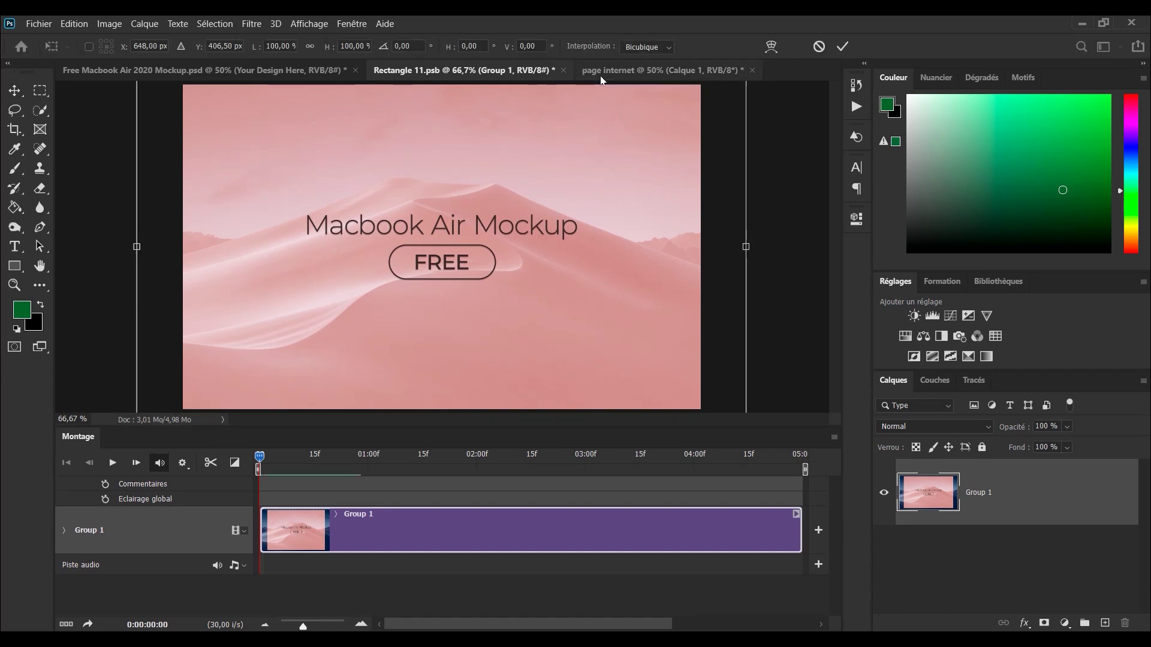
pyautogui.click(645, 77)
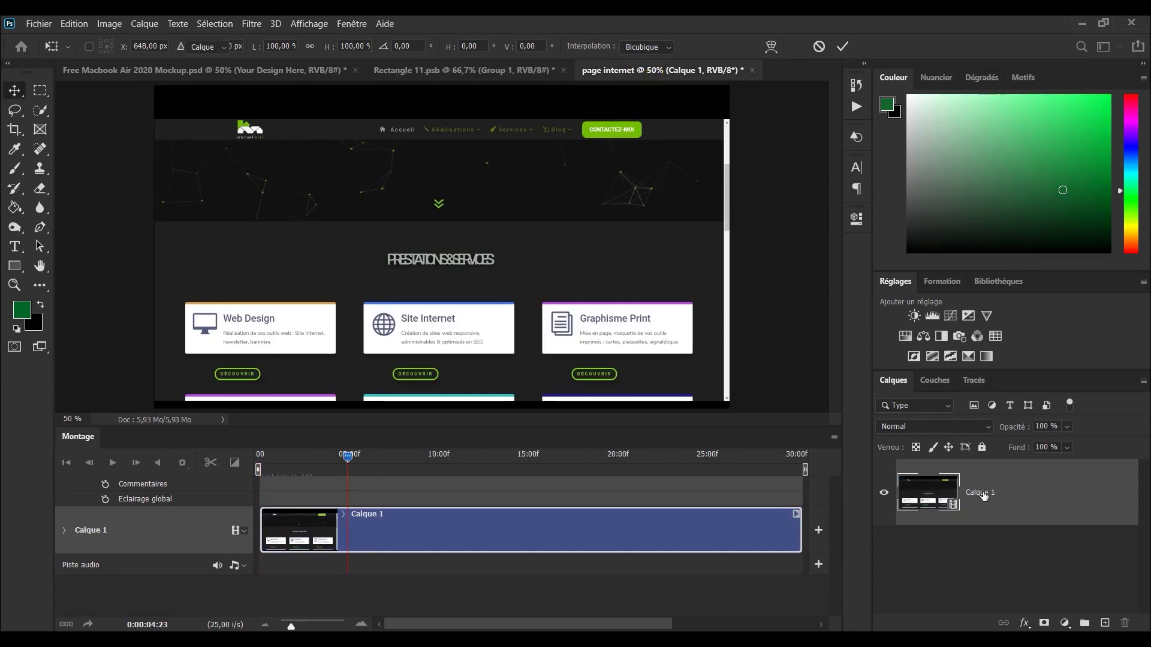
pyautogui.moveTo(893, 449); pyautogui.dragTo(425, 314)
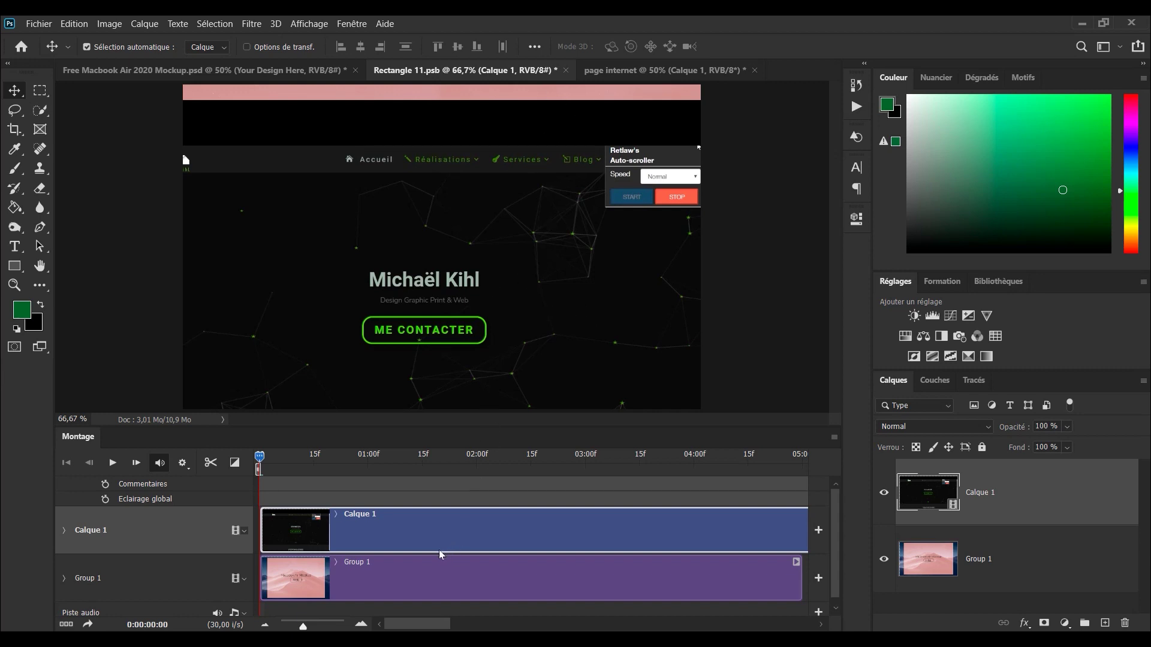
# - Extend the Group 1 clip on the timeline to the end of the Calque 1 video clip
pyautogui.moveTo(445, 624); pyautogui.dragTo(502, 628)
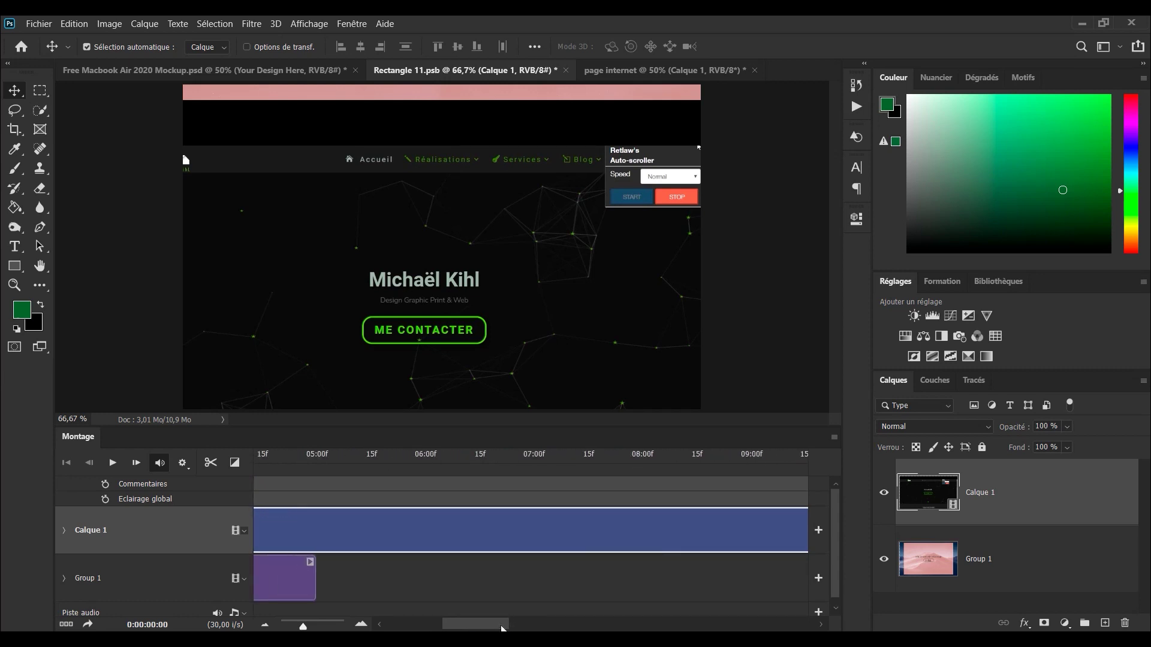
pyautogui.moveTo(316, 574); pyautogui.dragTo(538, 592)
pyautogui.moveTo(775, 622); pyautogui.dragTo(377, 620)
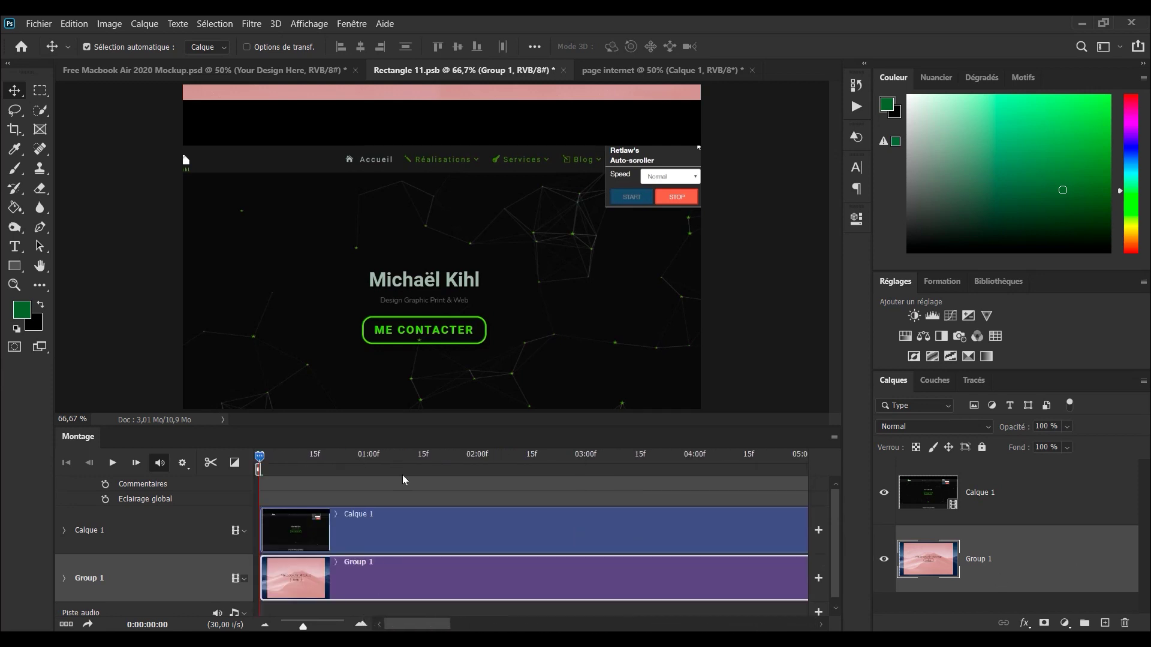
# - Start a free transform of the Calque 1 video layer, converting it to a smart object, and lower its opacity to 80 %
pyautogui.click(518, 237)
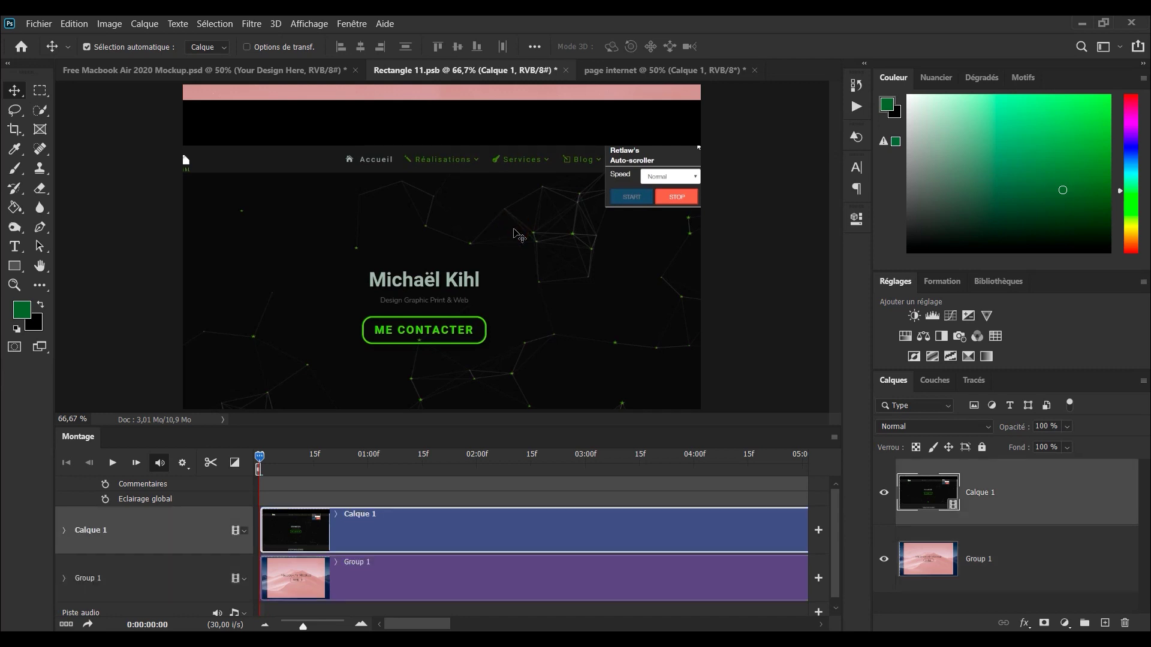
pyautogui.hotkey('ctrl', 't')
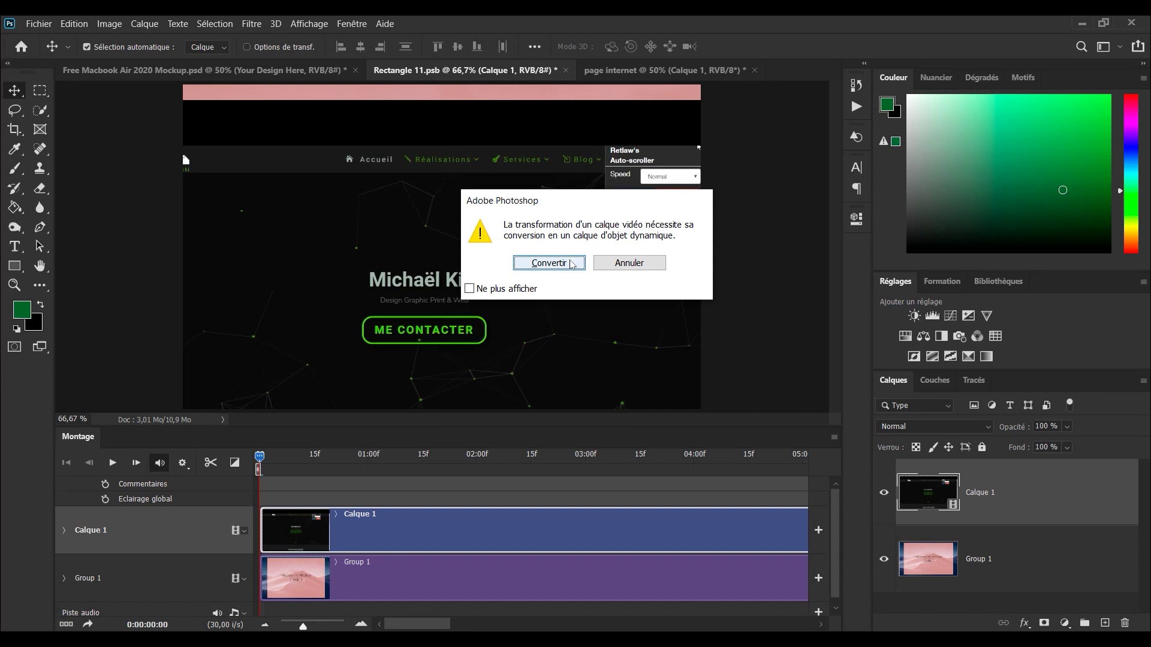
pyautogui.click(571, 264)
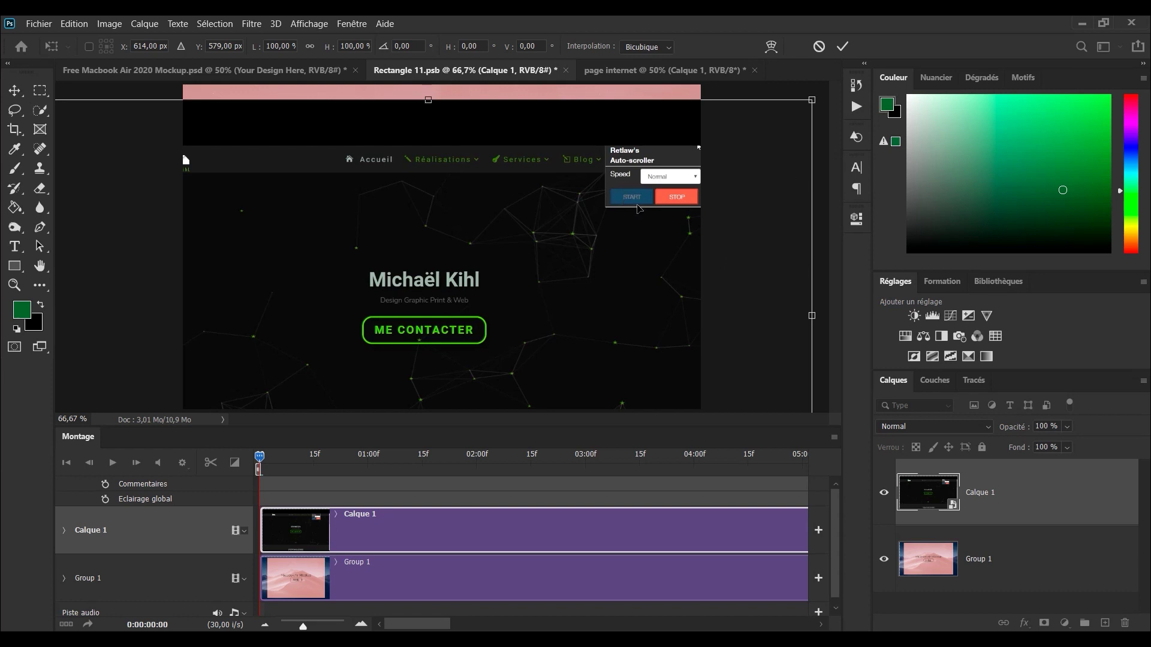
pyautogui.click(1067, 427)
pyautogui.moveTo(1086, 443); pyautogui.dragTo(1057, 448)
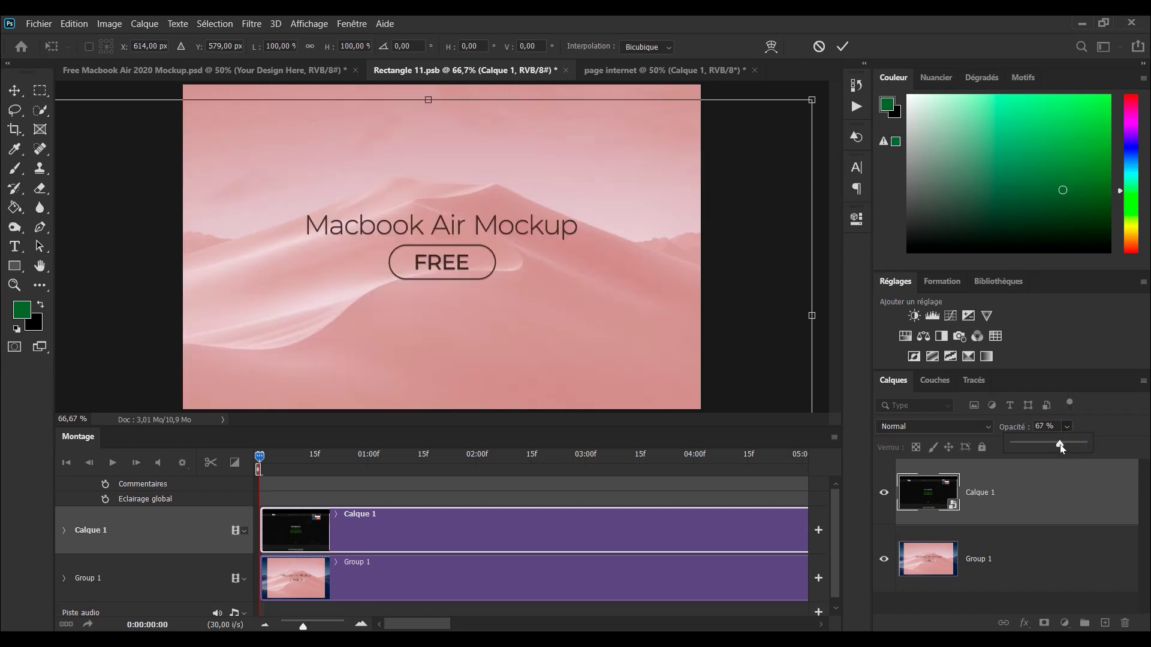
pyautogui.moveTo(1069, 444); pyautogui.dragTo(1070, 445)
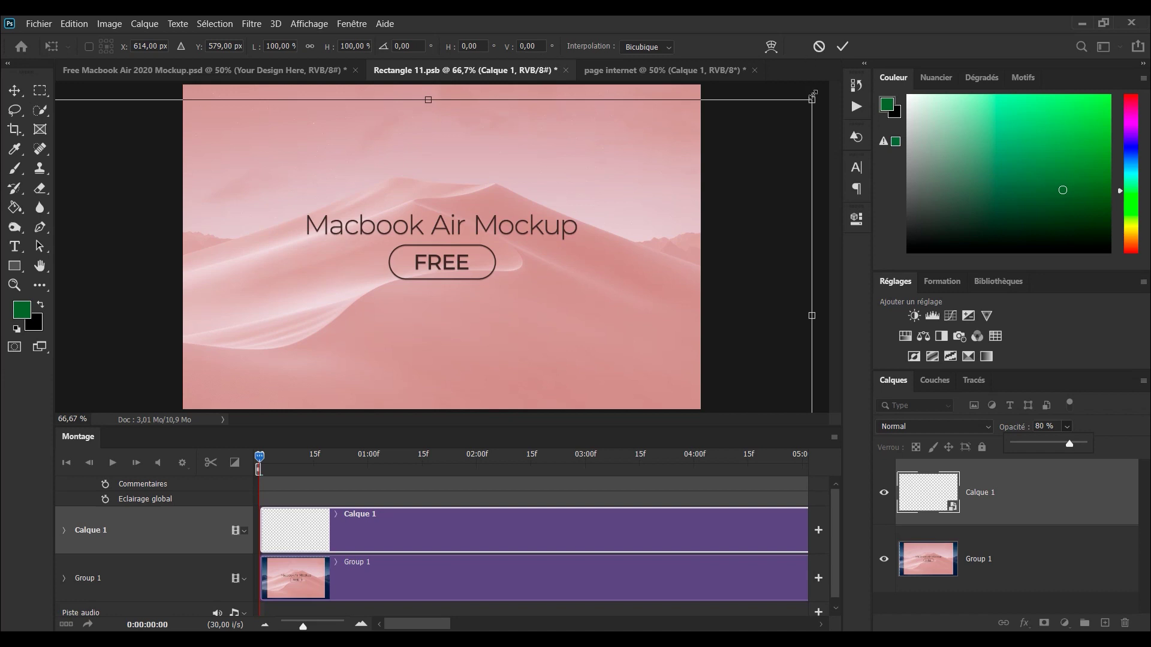
# - Scale Calque 1 to about 75.16 % width and 77.31 % height, centre it over the canvas, and apply the transform
pyautogui.moveTo(812, 98); pyautogui.dragTo(689, 168)
pyautogui.moveTo(322, 269); pyautogui.dragTo(460, 185)
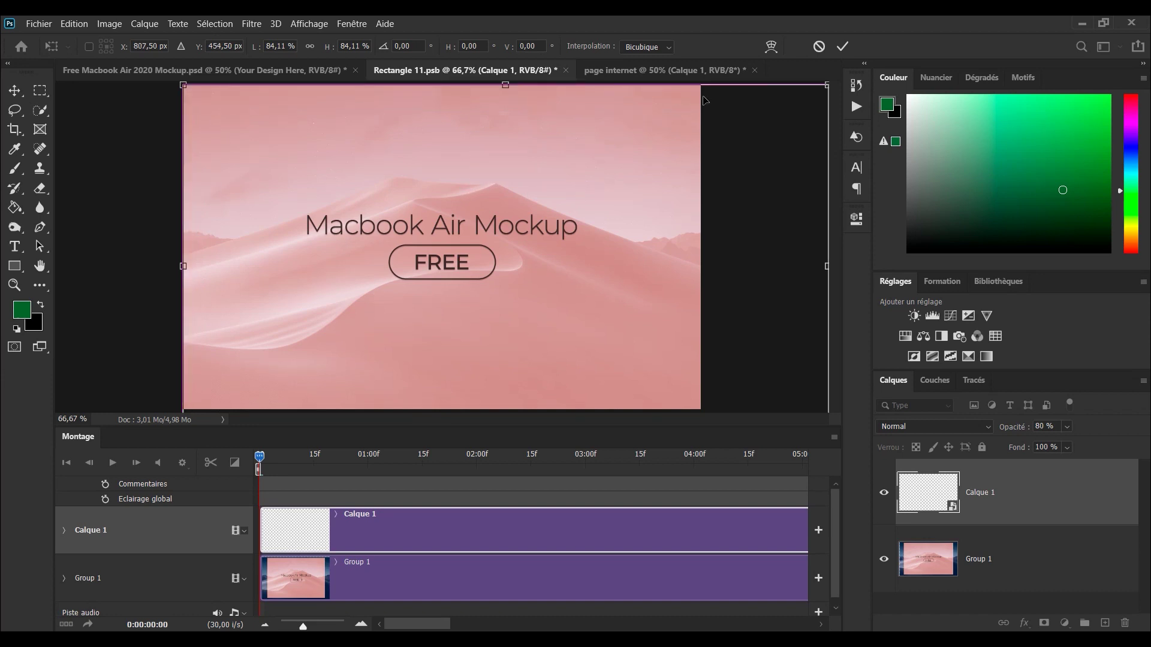
pyautogui.moveTo(819, 84); pyautogui.dragTo(752, 100)
pyautogui.moveTo(639, 249); pyautogui.dragTo(636, 222)
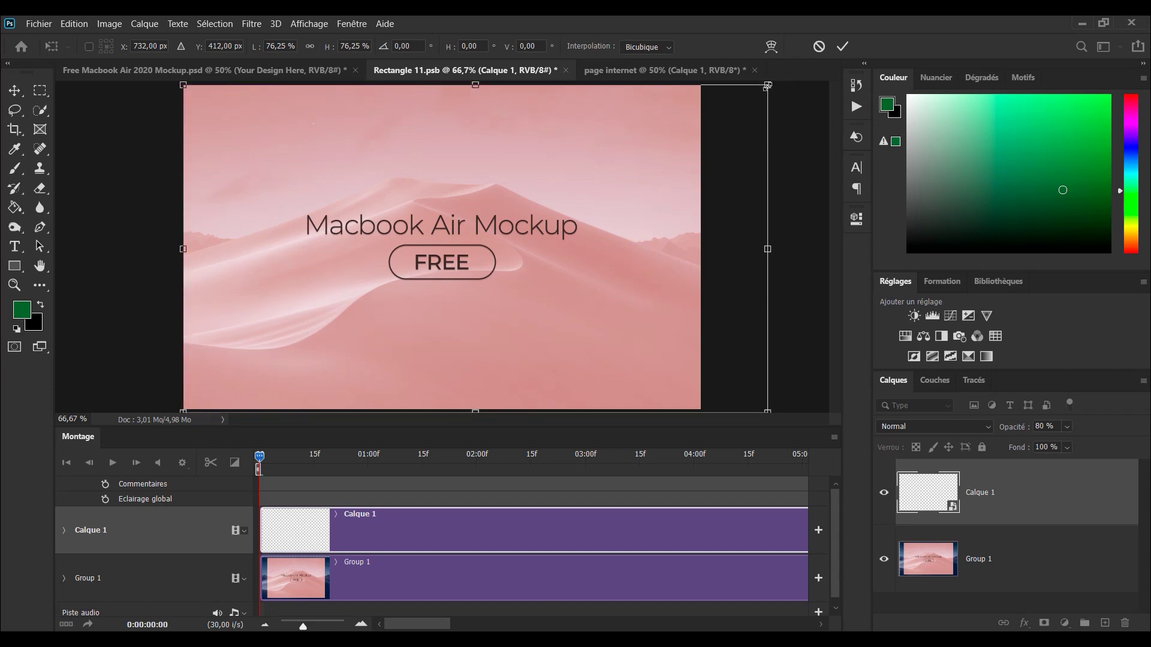
pyautogui.moveTo(767, 86)
pyautogui.mouseDown()
pyautogui.moveTo(745, 96)
pyautogui.moveTo(761, 84)
pyautogui.mouseUp()
pyautogui.moveTo(538, 206); pyautogui.dragTo(538, 209)
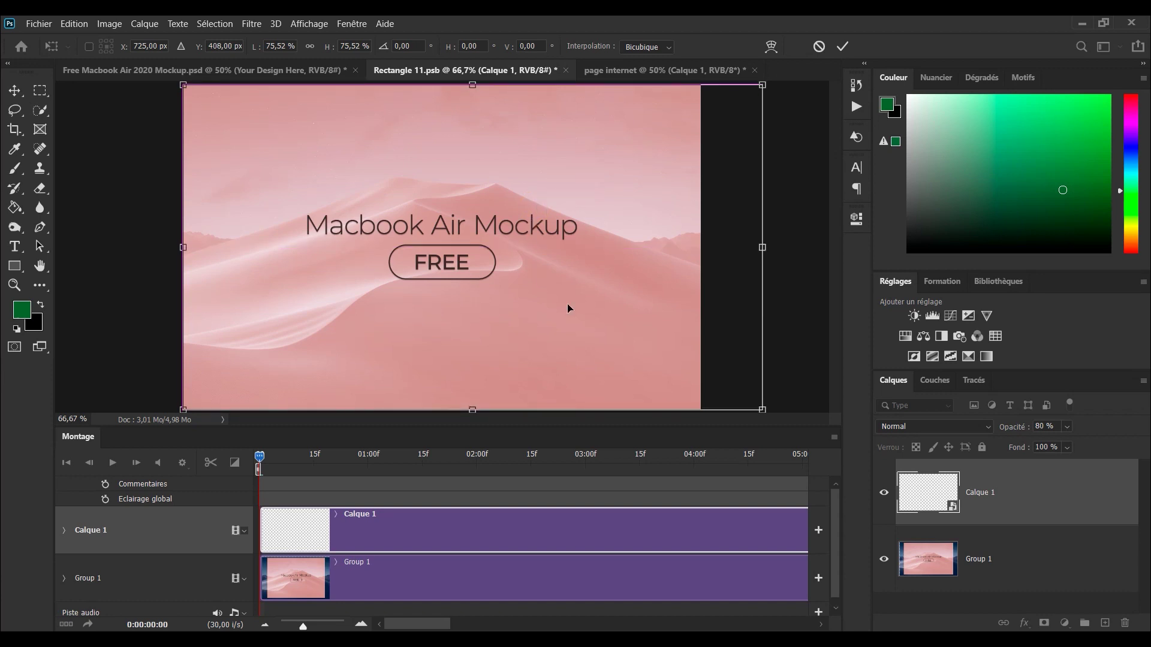
pyautogui.moveTo(765, 412); pyautogui.dragTo(764, 412)
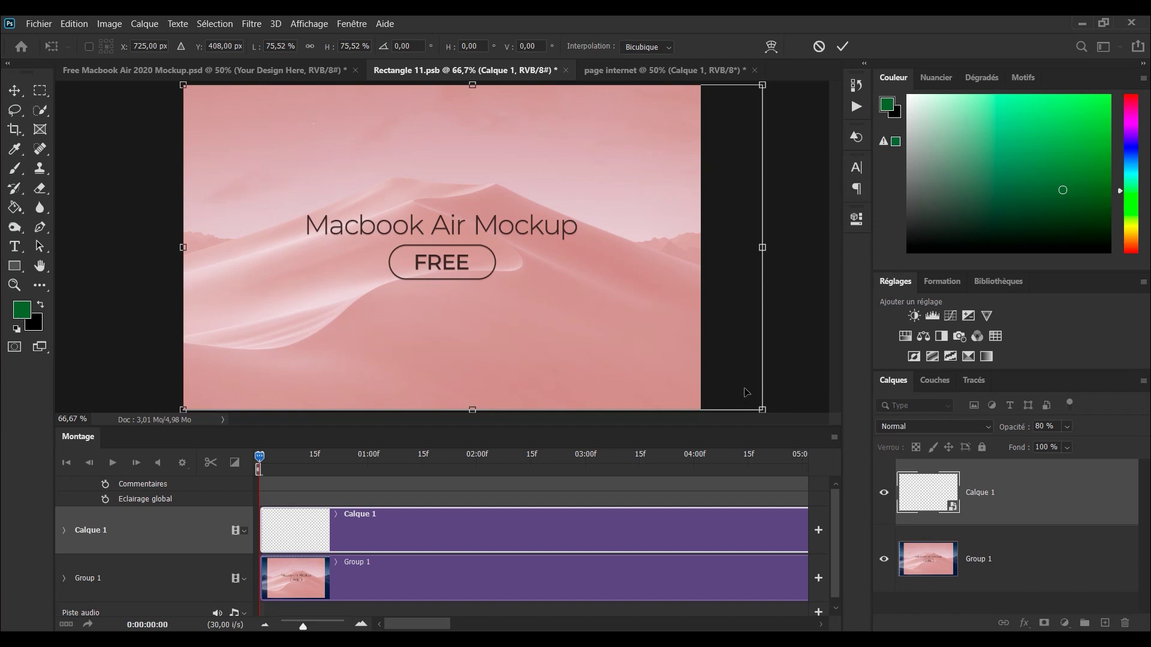
pyautogui.moveTo(762, 409); pyautogui.dragTo(760, 412)
pyautogui.moveTo(536, 262); pyautogui.dragTo(511, 259)
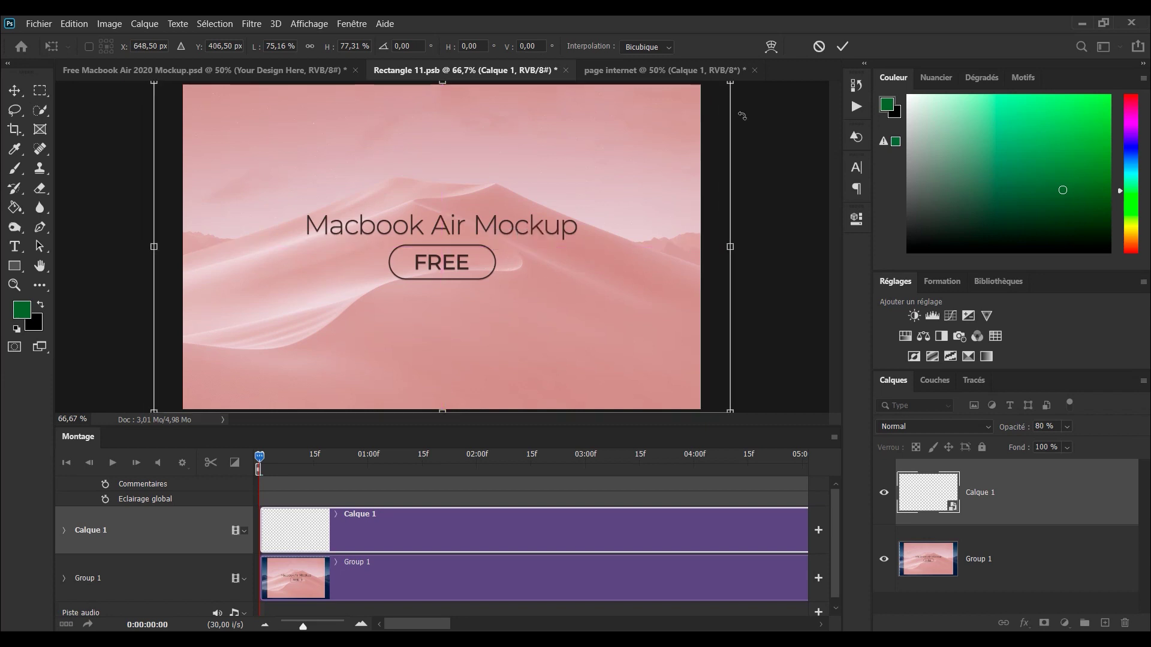
pyautogui.click(842, 46)
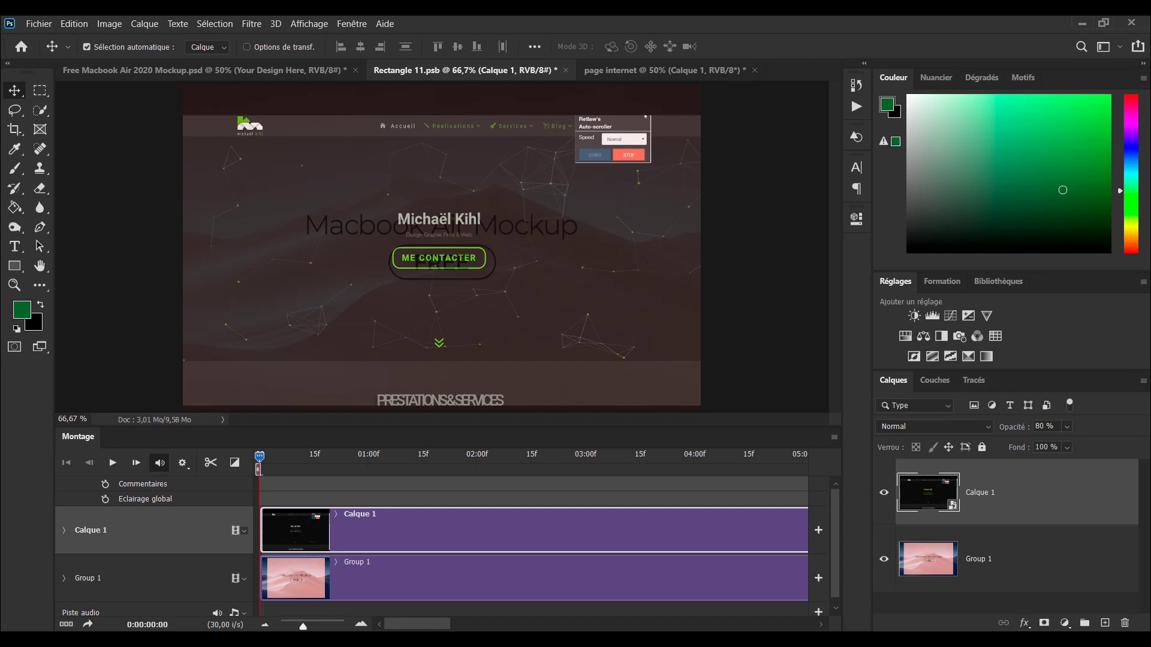
# - Set Calque 1's opacity to 100 % and save the Rectangle 11.psb smart object document
pyautogui.click(1070, 428)
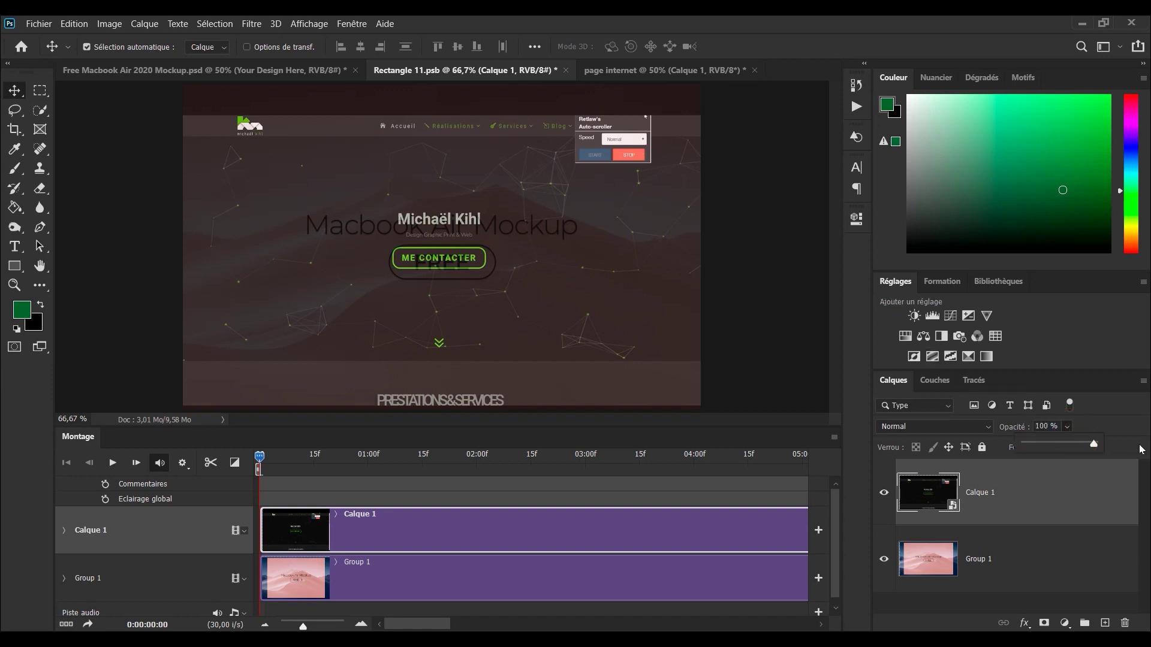
pyautogui.moveTo(1080, 444); pyautogui.dragTo(1142, 450)
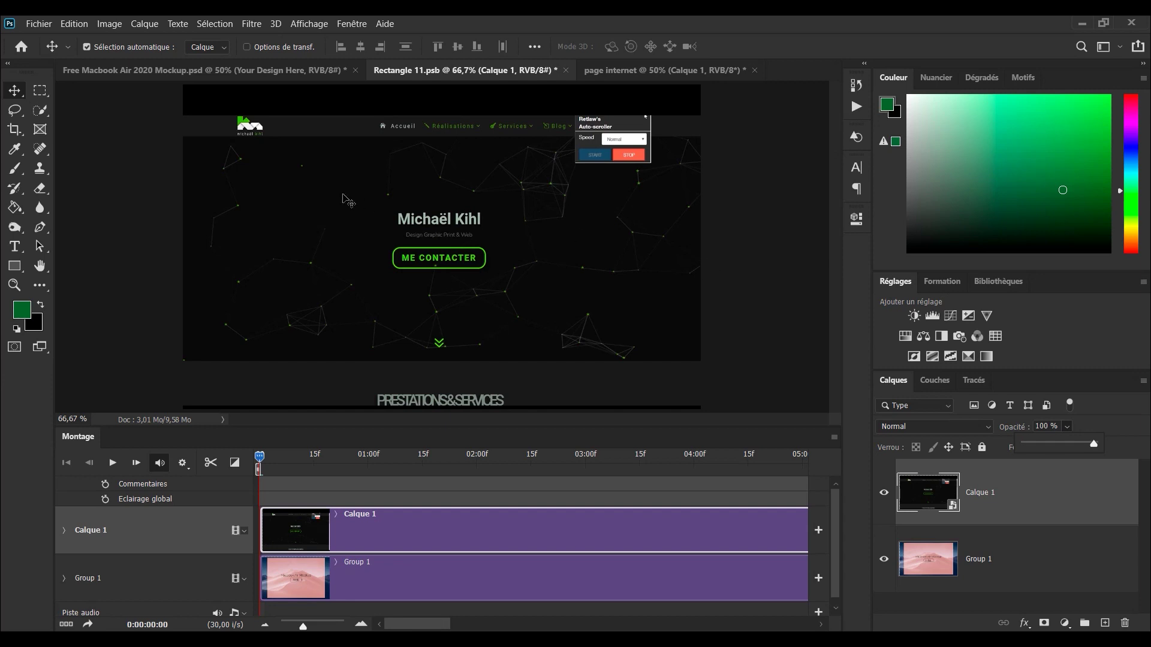
pyautogui.hotkey('ctrl', 's')
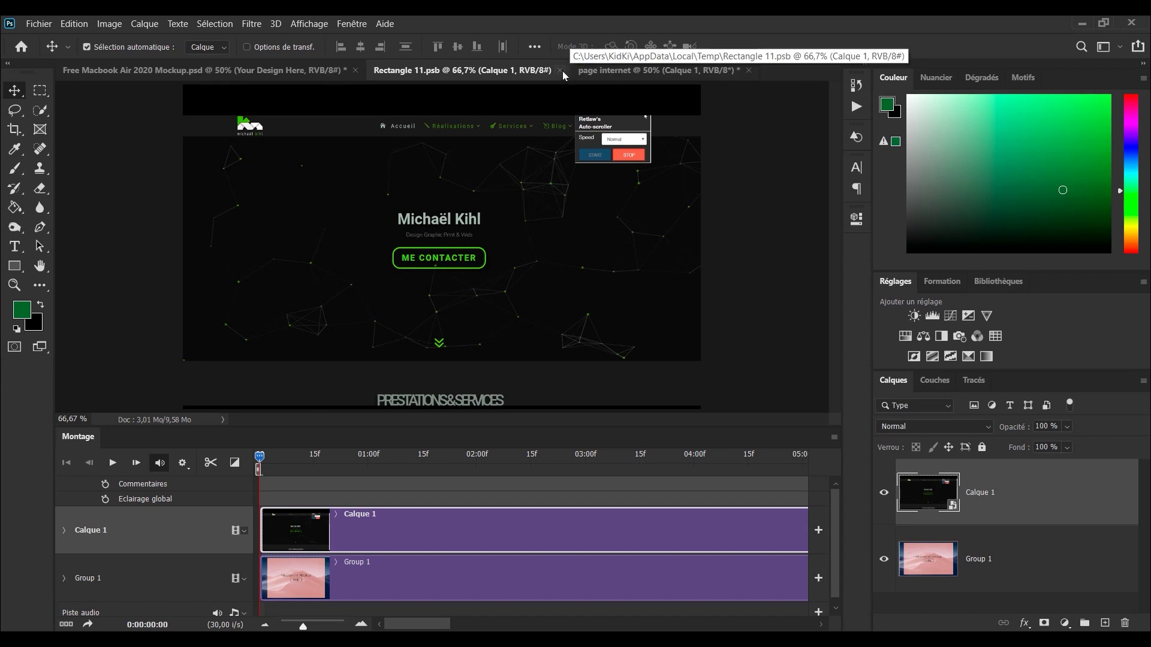
# - Close the Rectangle 11.psb and page internet documents and reduce the timeline area's height below the laptop mockup
pyautogui.click(561, 71)
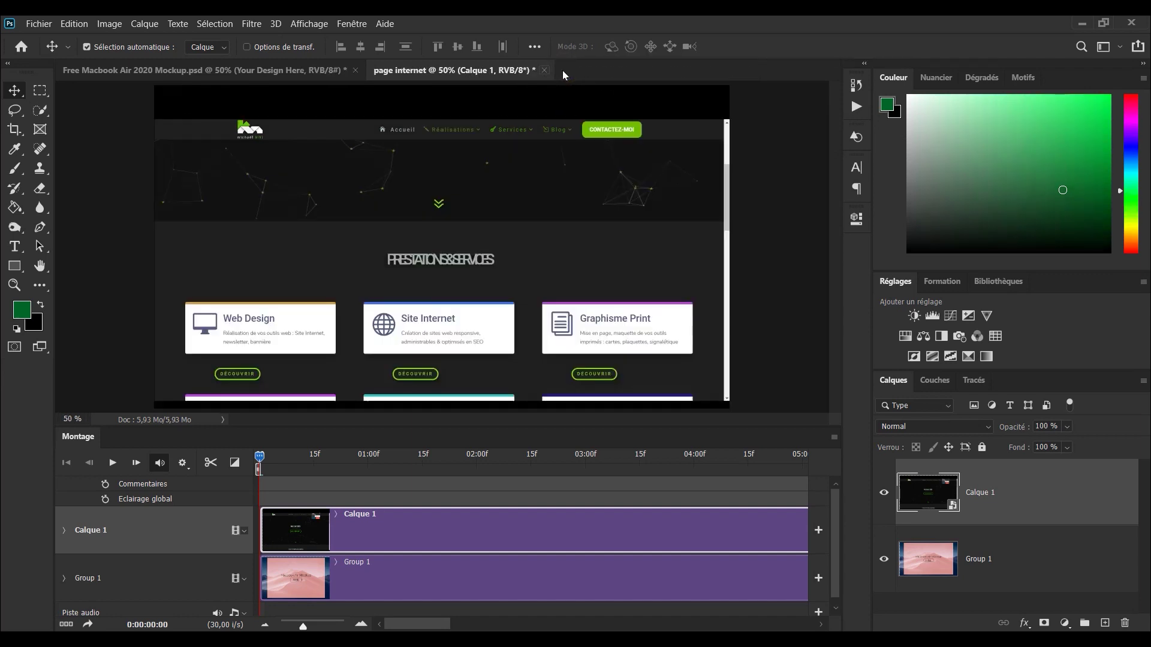
pyautogui.click(545, 71)
pyautogui.click(624, 260)
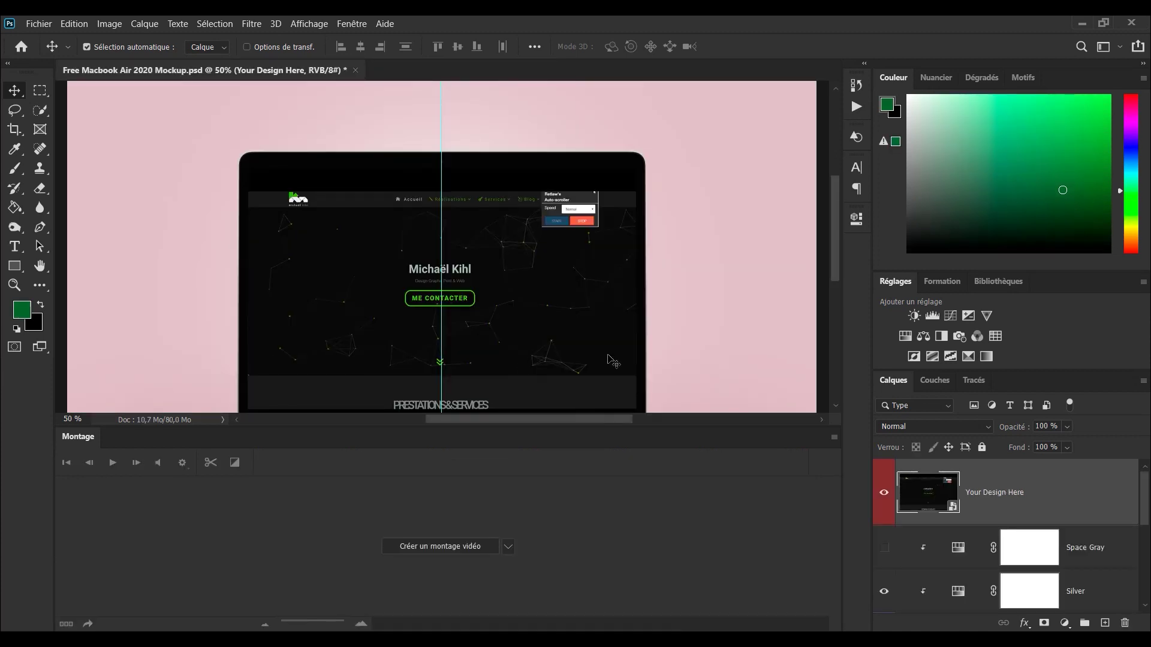
pyautogui.moveTo(675, 426); pyautogui.dragTo(670, 543)
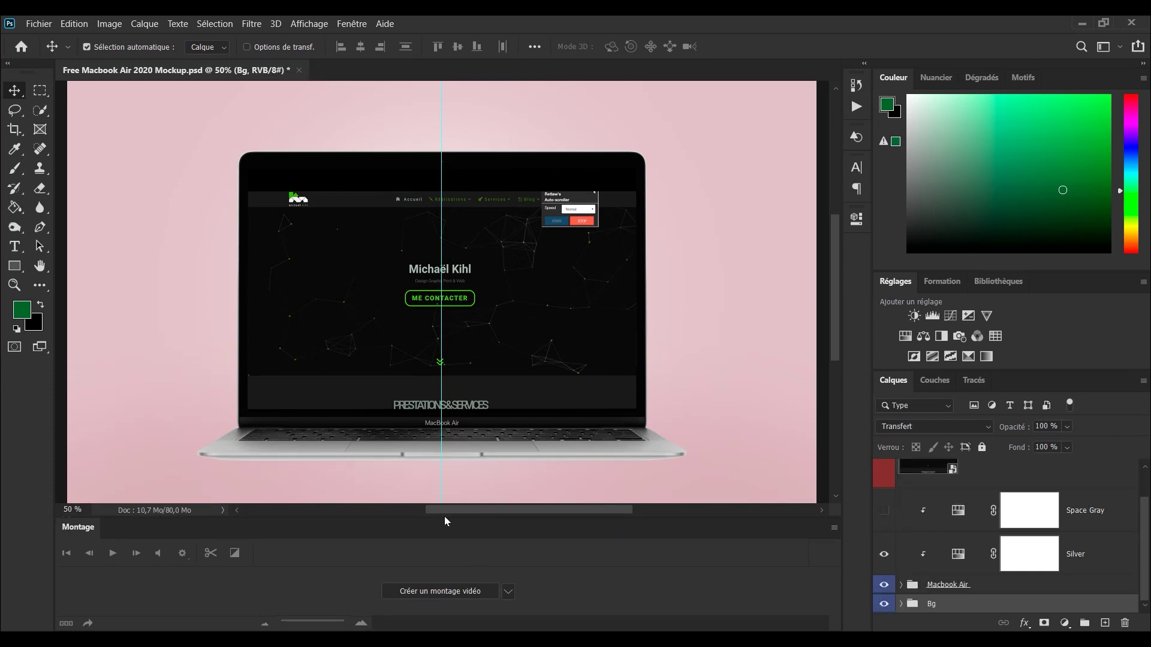
# - Create a video timeline for the mockup document and preview the first seconds of the scrolling website
pyautogui.click(435, 590)
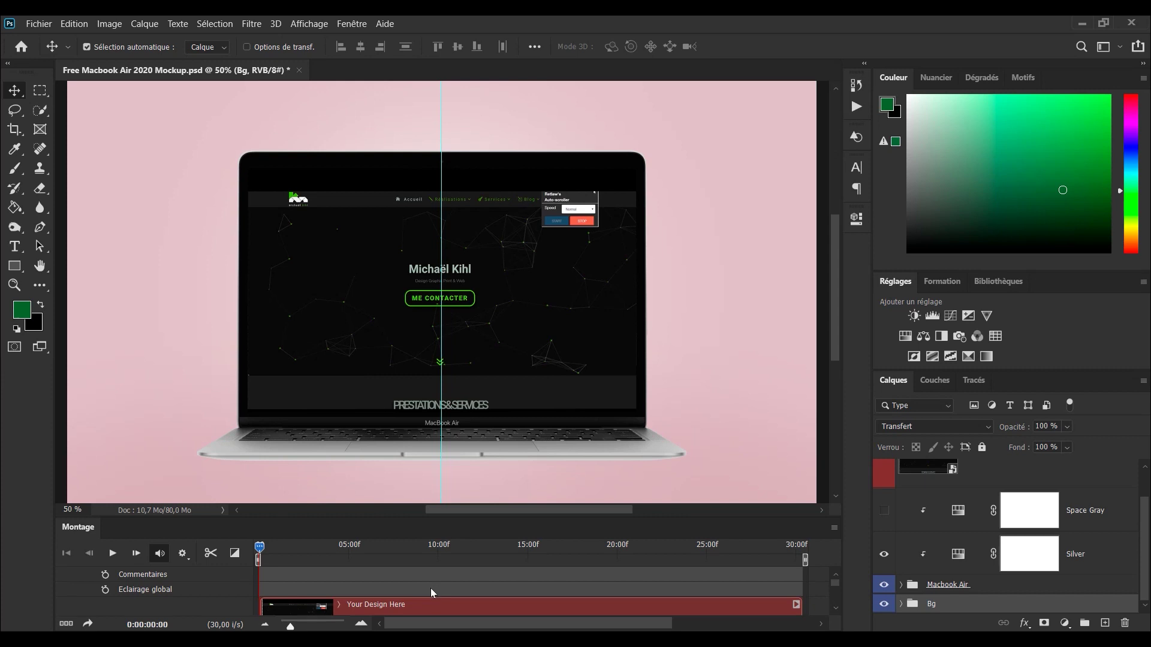
pyautogui.scroll(-1, 623, 495)
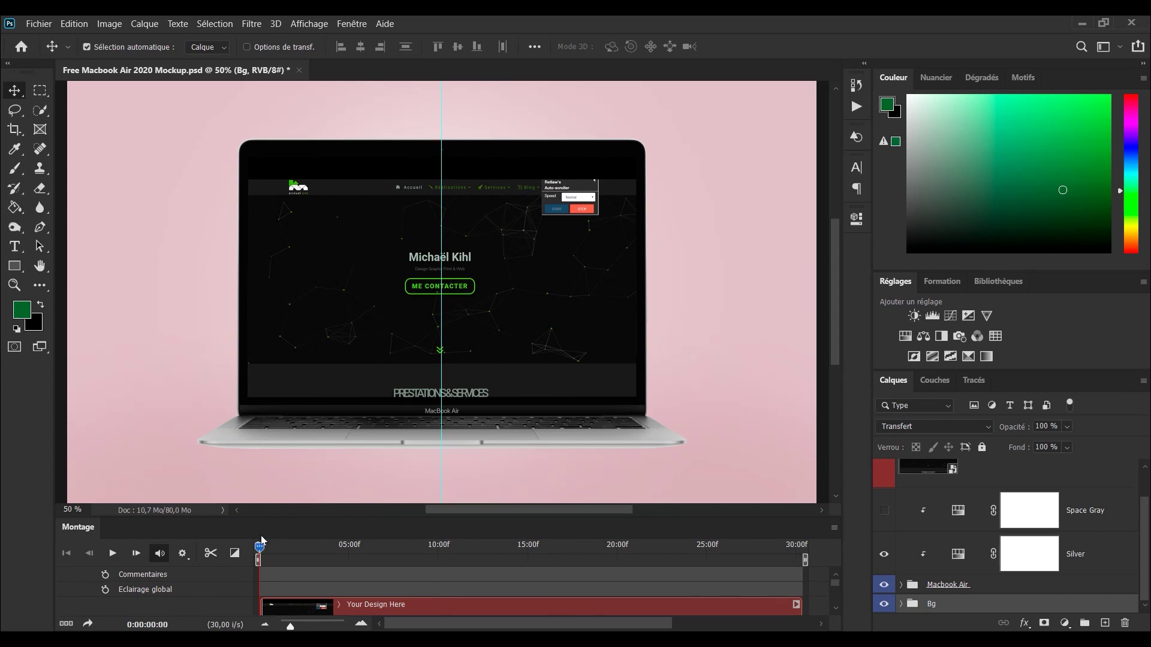
pyautogui.click(111, 553)
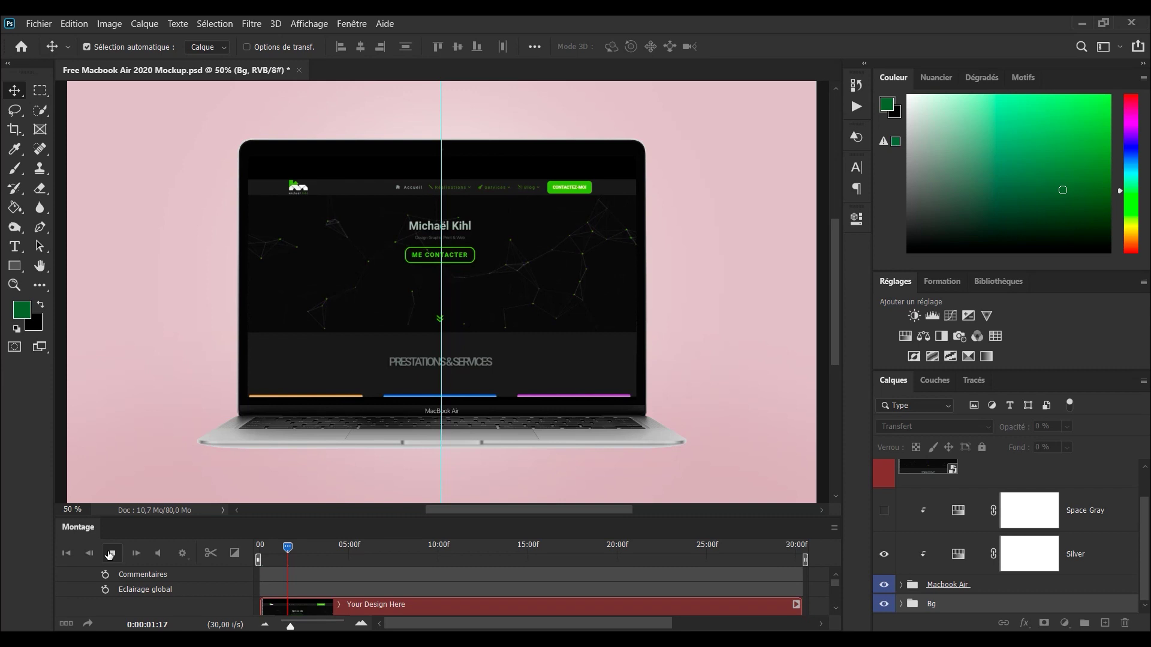
pyautogui.click(110, 553)
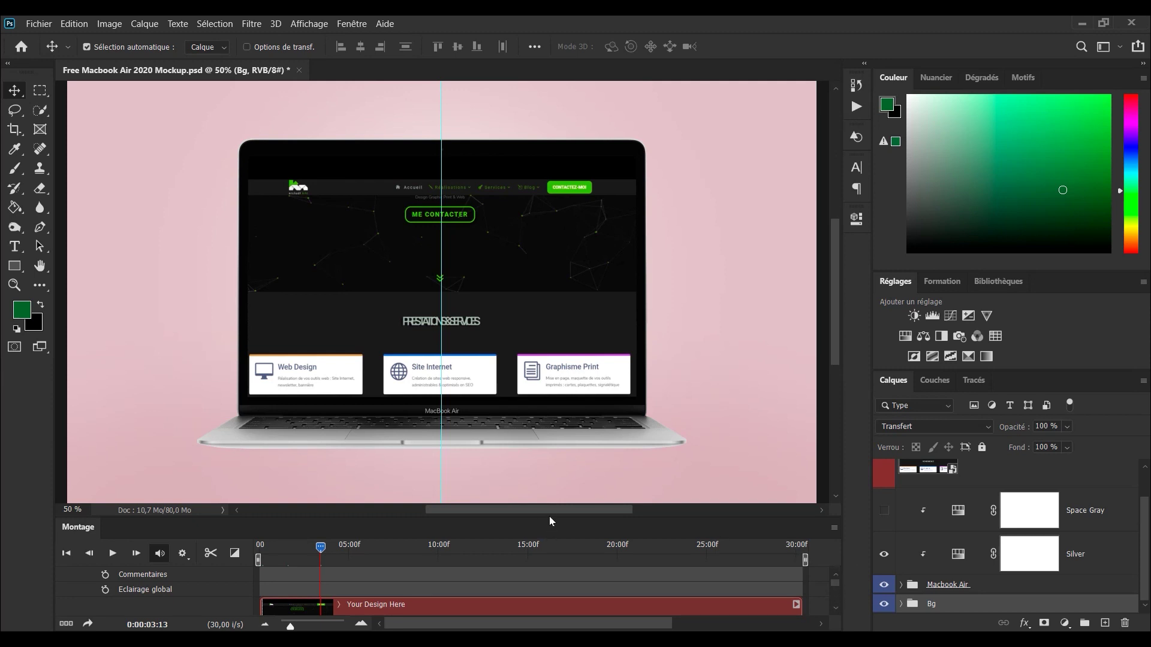
# - Enlarge the timeline, expand the Bg group, and extend Layer 2, Layer 2 copy 2 and Color Fill 1 to the Your Design Here clip's end
pyautogui.moveTo(548, 518); pyautogui.dragTo(546, 373)
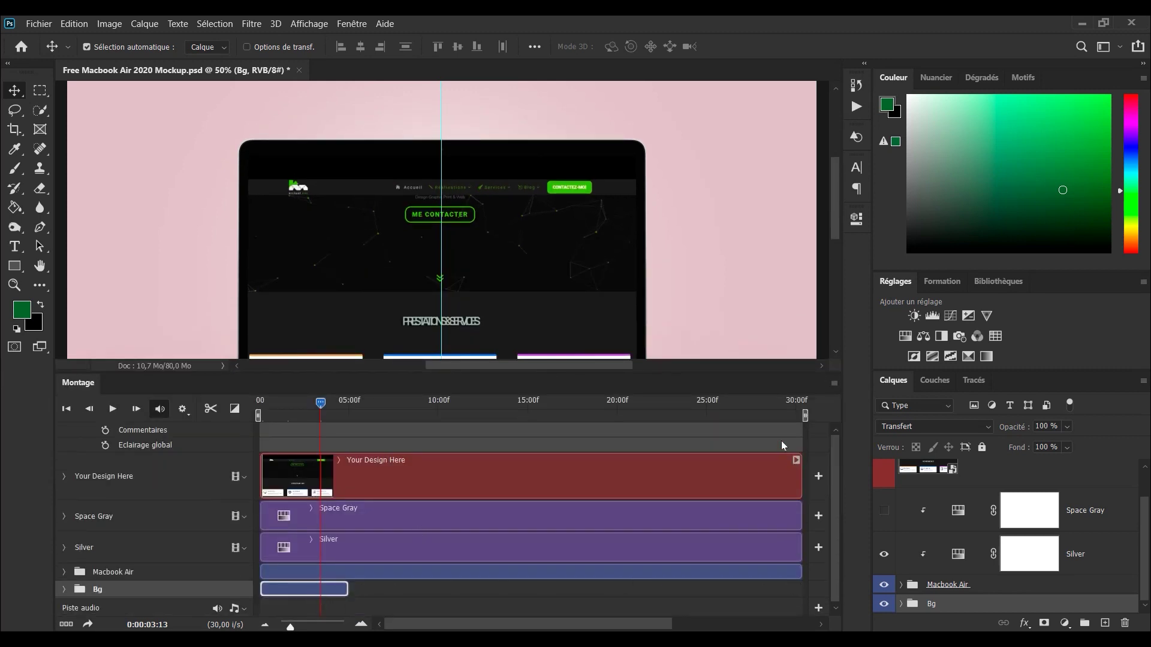
pyautogui.click(64, 589)
pyautogui.scroll(-3, 196, 536)
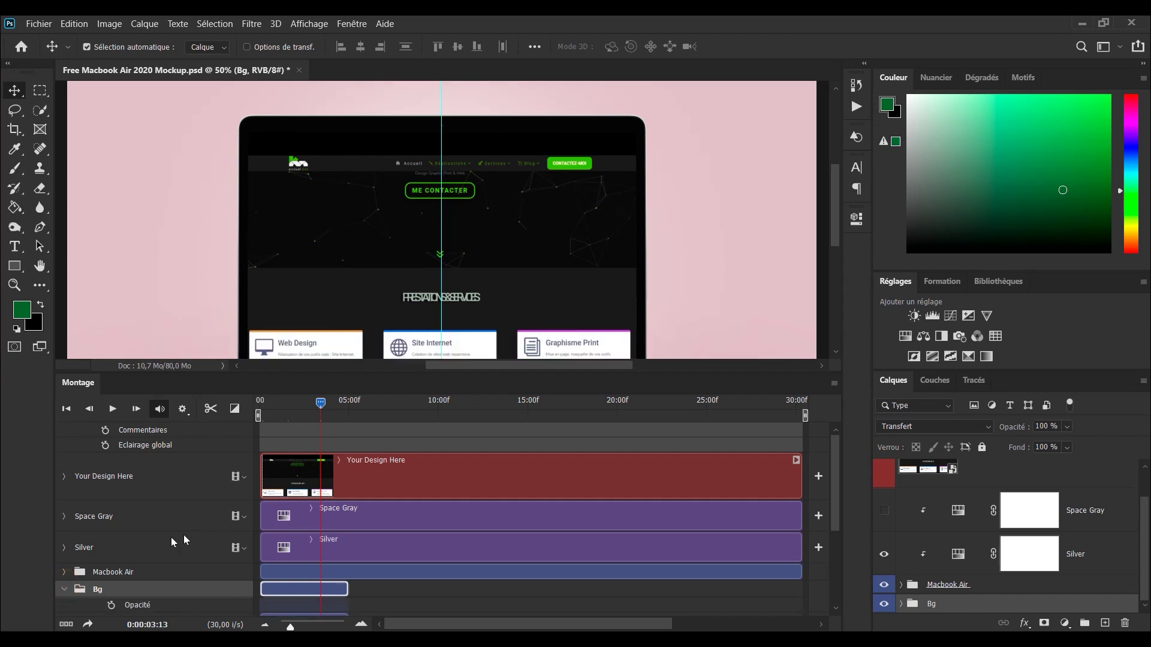
pyautogui.click(170, 605)
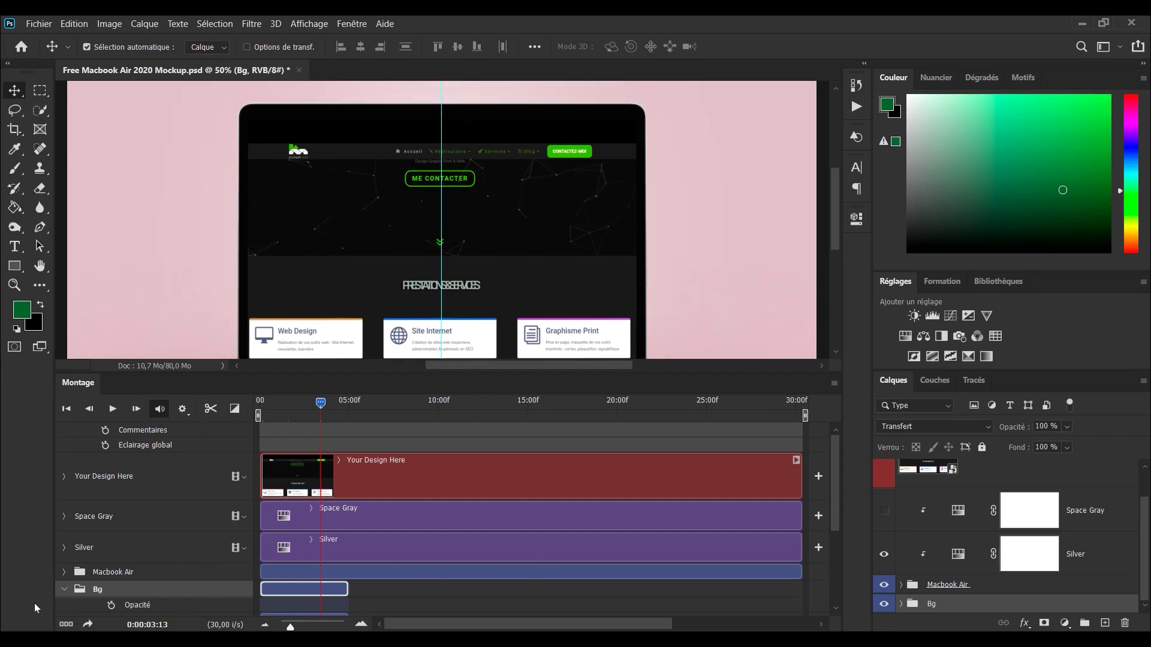
pyautogui.moveTo(836, 506); pyautogui.dragTo(836, 565)
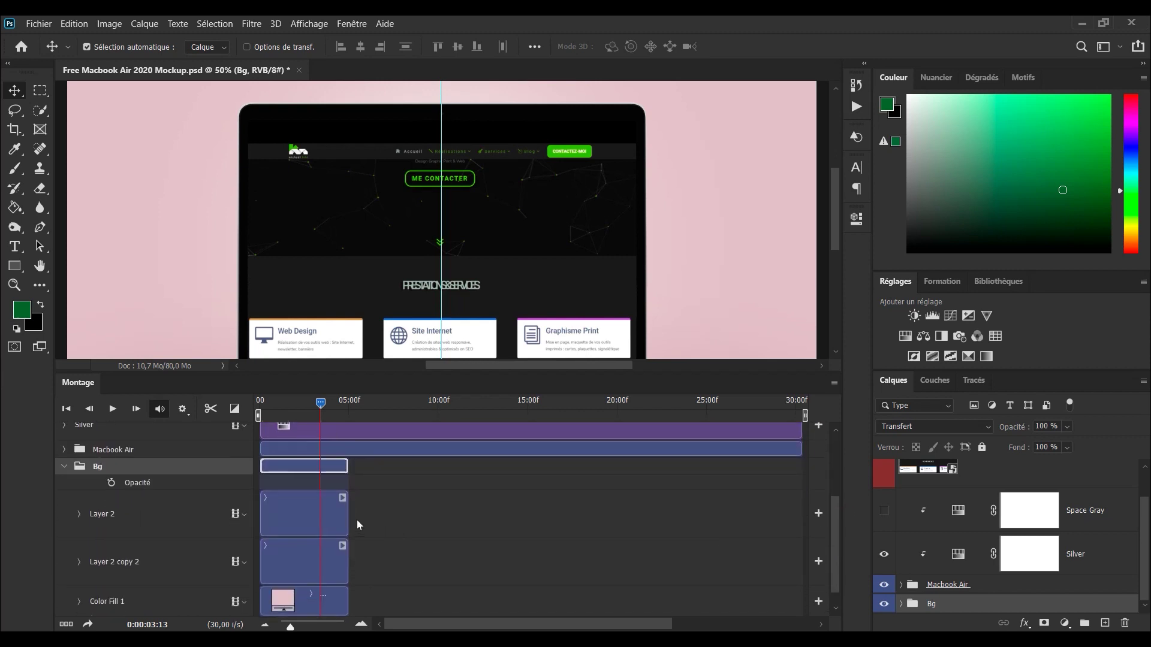
pyautogui.moveTo(344, 515); pyautogui.dragTo(794, 519)
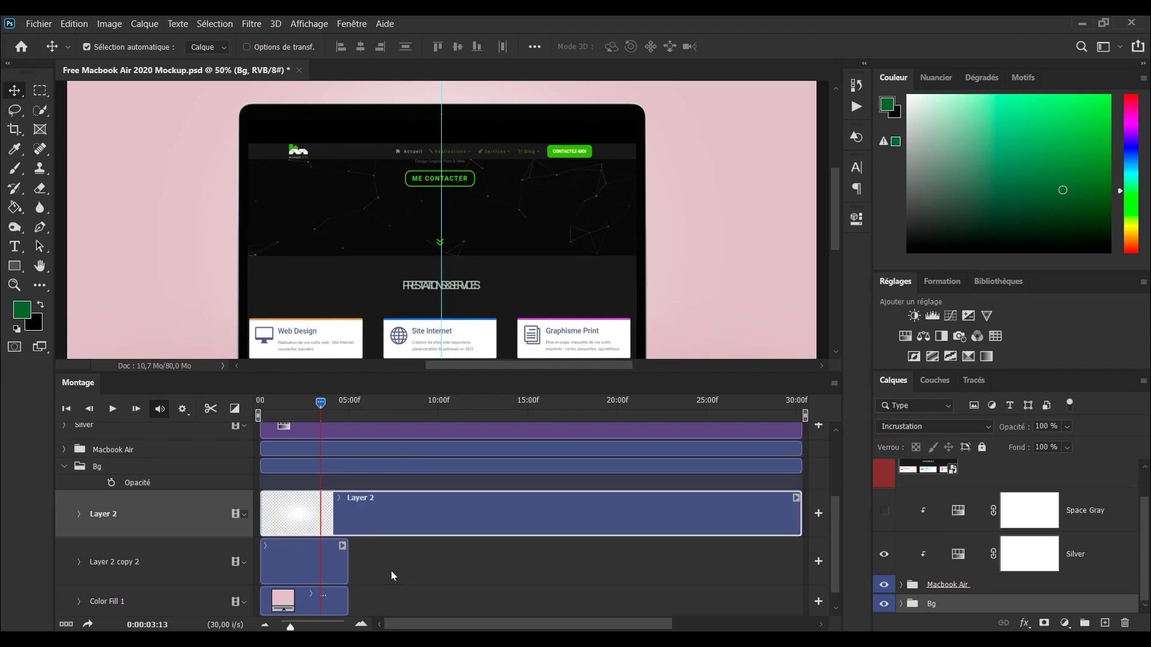
pyautogui.moveTo(344, 564); pyautogui.dragTo(802, 561)
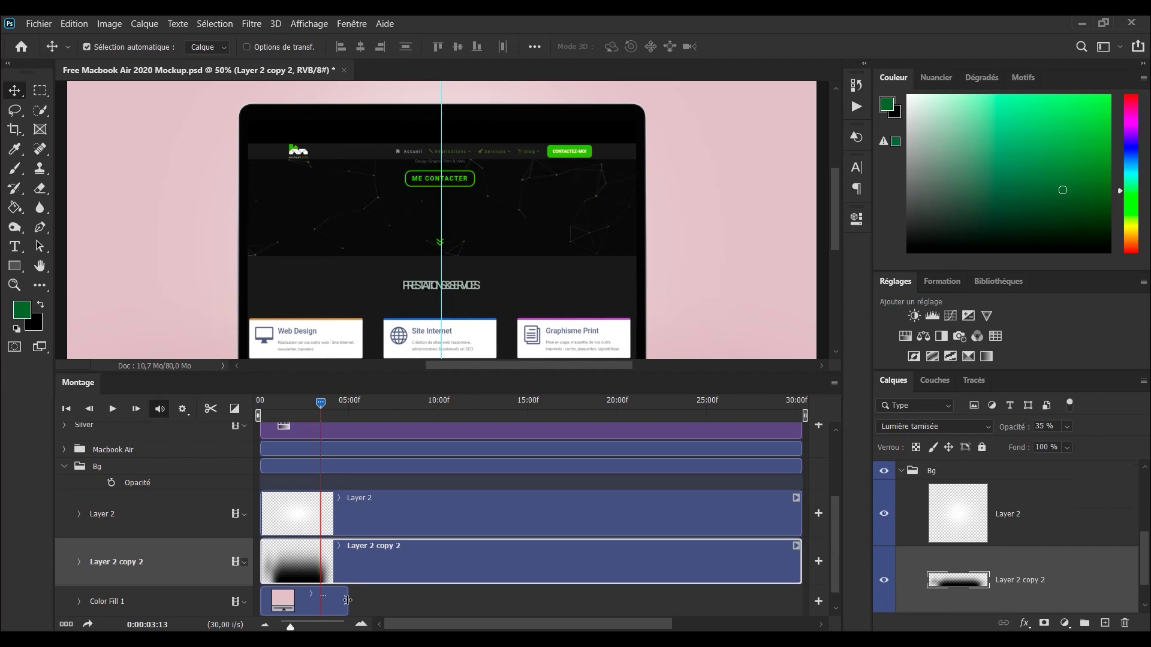
pyautogui.moveTo(348, 599); pyautogui.dragTo(826, 600)
pyautogui.moveTo(837, 519); pyautogui.dragTo(840, 533)
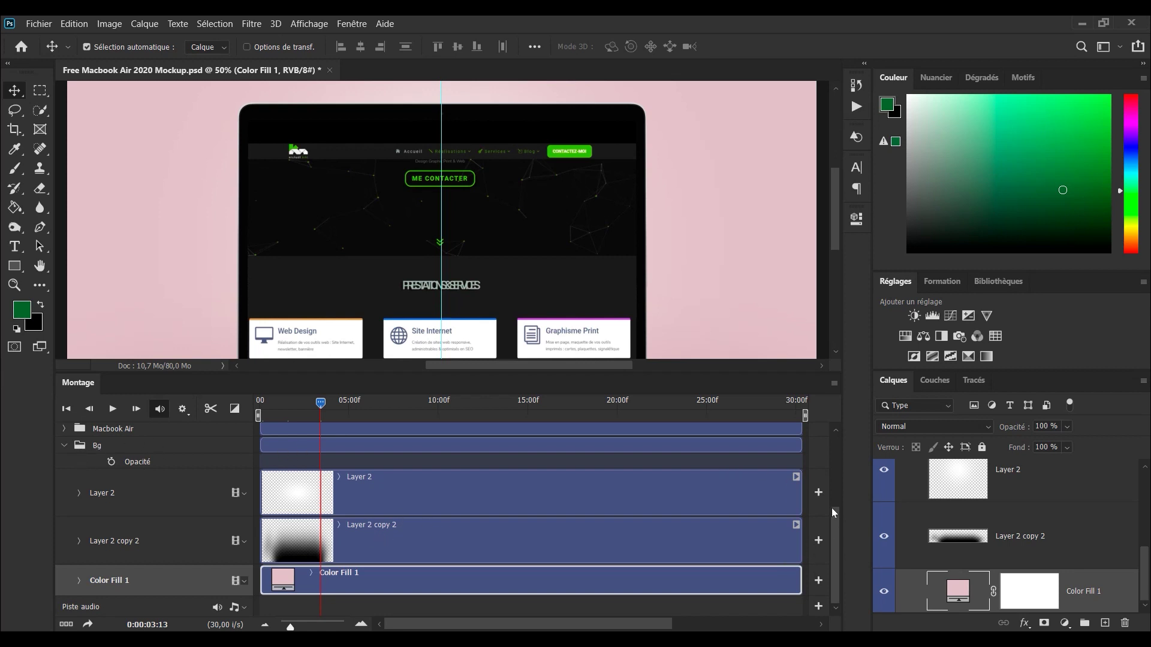
# - Play the timeline past five seconds to check which mockup elements stay visible, and stop the playback
pyautogui.moveTo(837, 523); pyautogui.dragTo(826, 425)
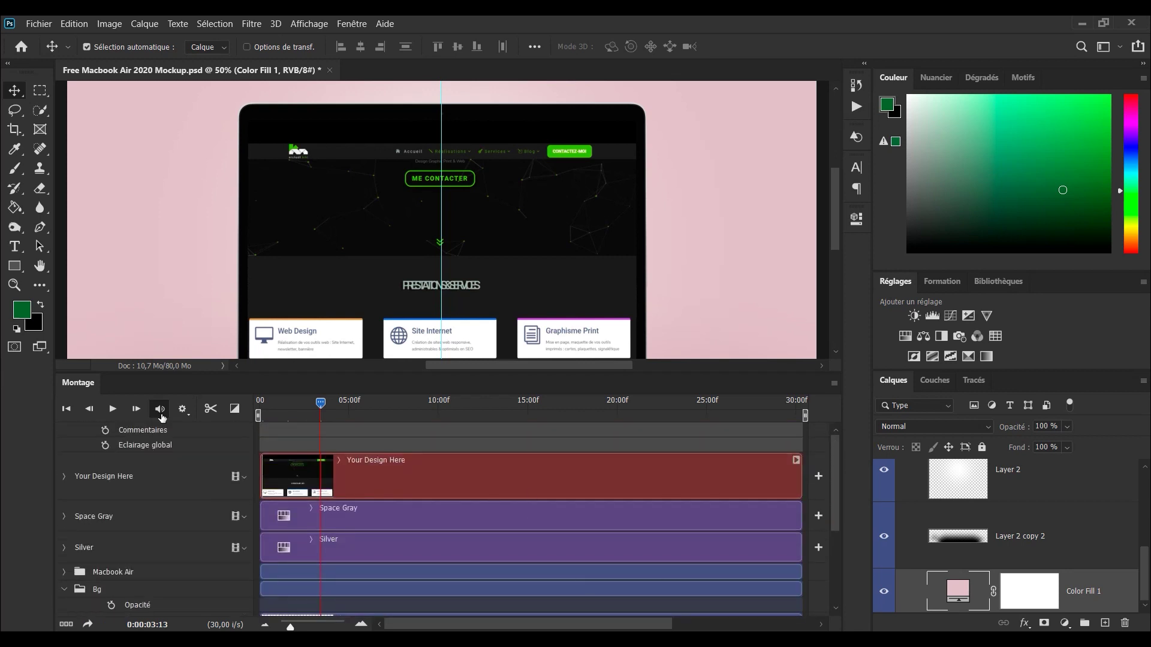
pyautogui.click(112, 408)
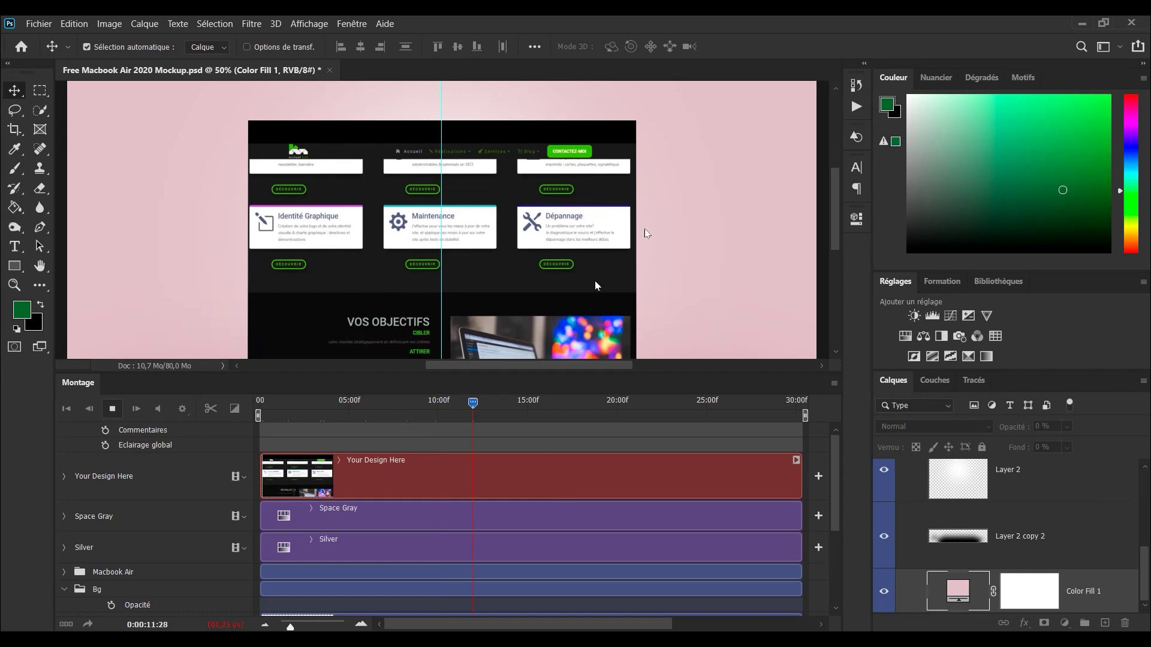
pyautogui.moveTo(838, 289); pyautogui.dragTo(835, 232)
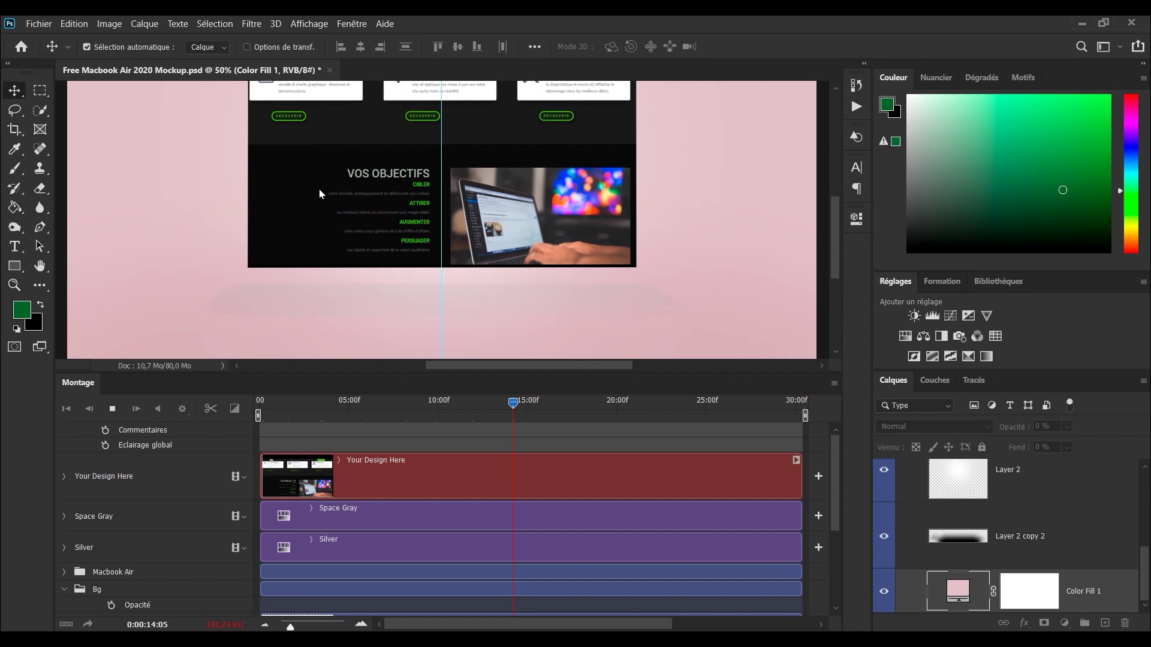
pyautogui.click(112, 408)
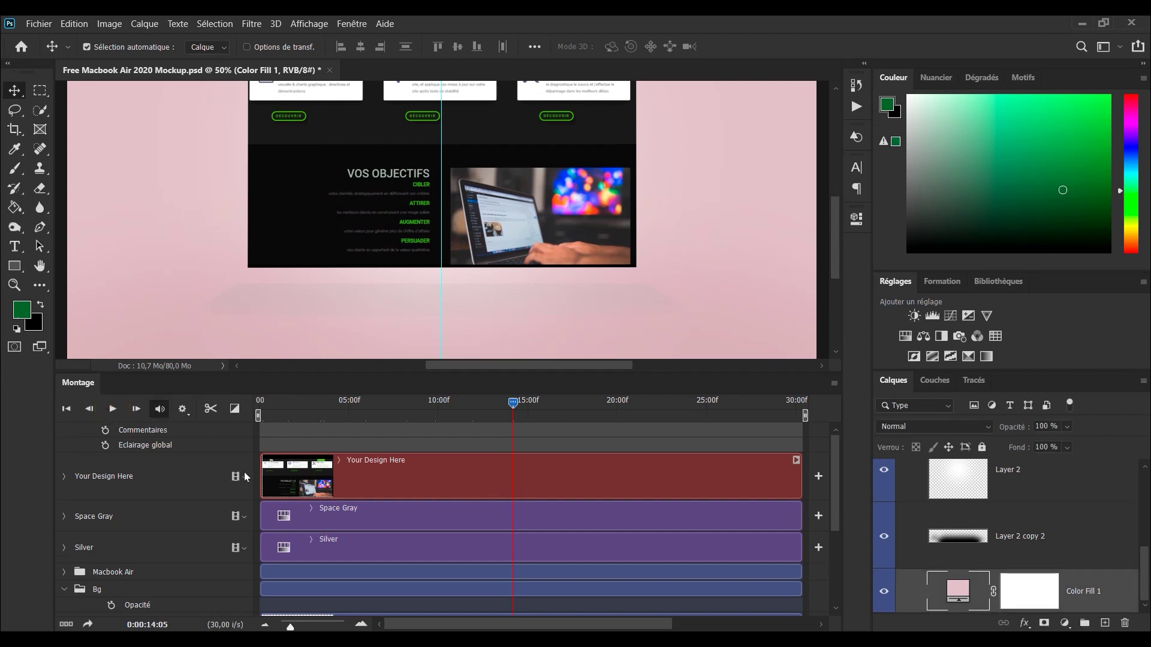
# - Expand the Your Design Here, Space Gray and Silver tracks in the timeline to inspect their contents
pyautogui.click(64, 476)
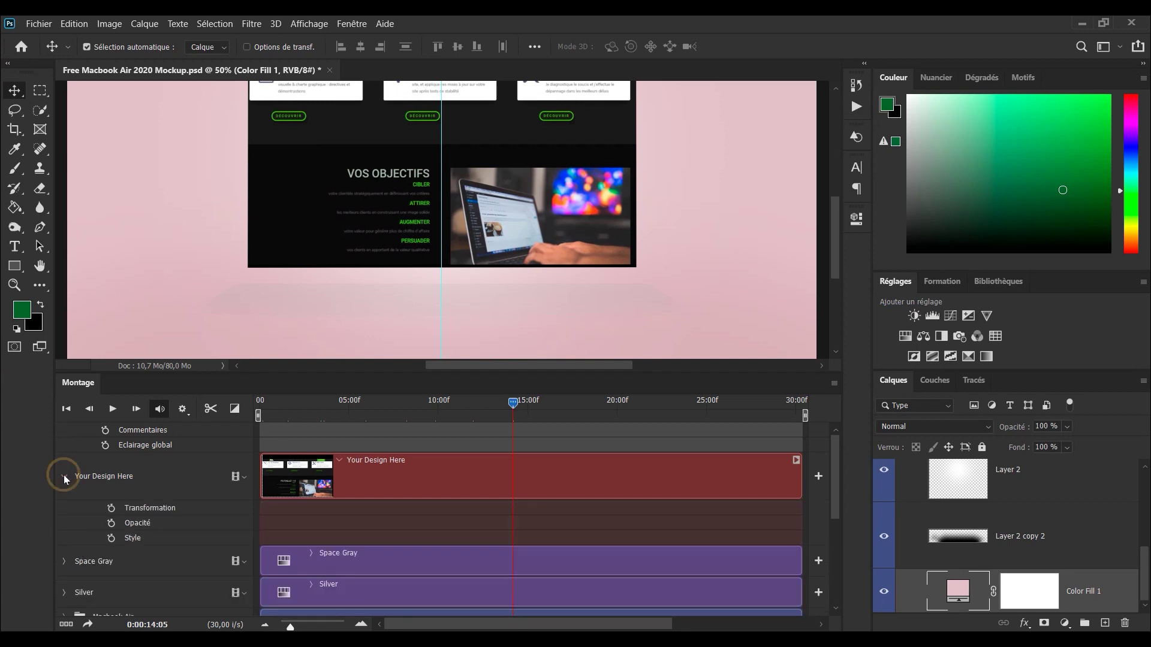
pyautogui.click(65, 562)
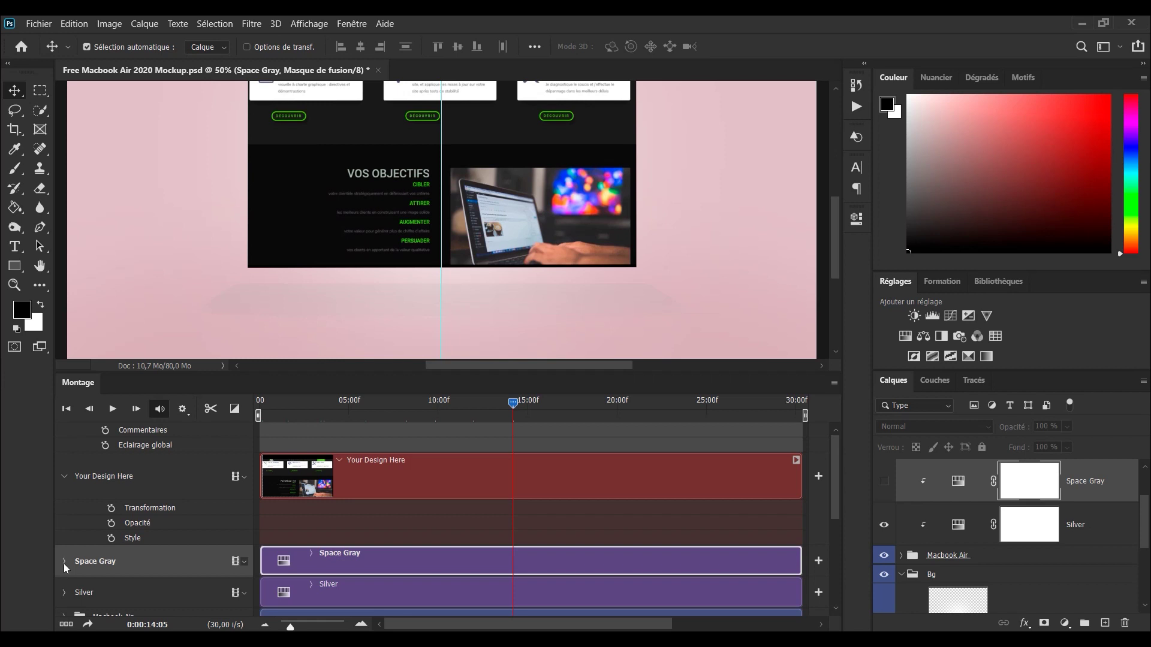
pyautogui.click(64, 562)
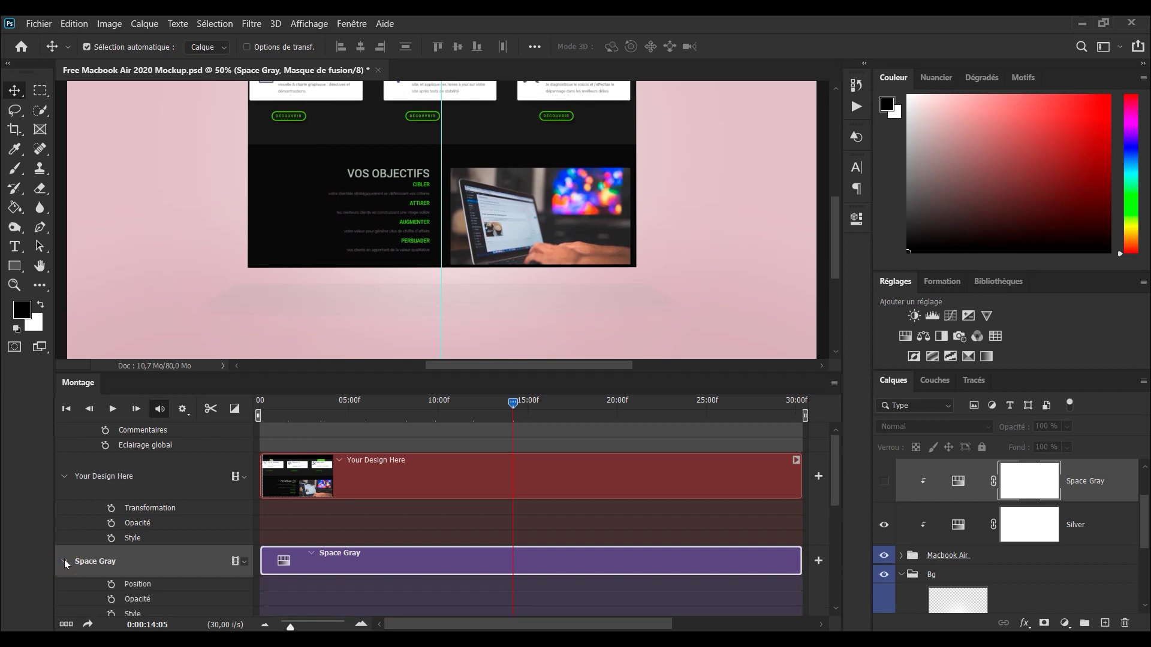
pyautogui.scroll(-1, 83, 534)
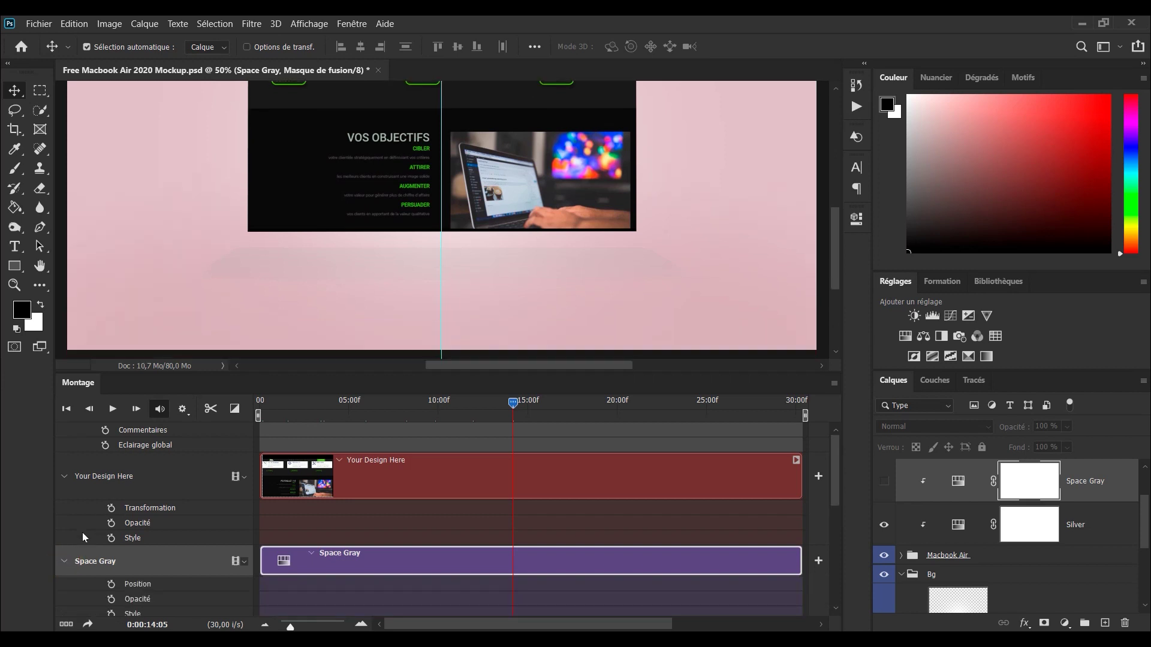
pyautogui.click(63, 561)
pyautogui.click(63, 593)
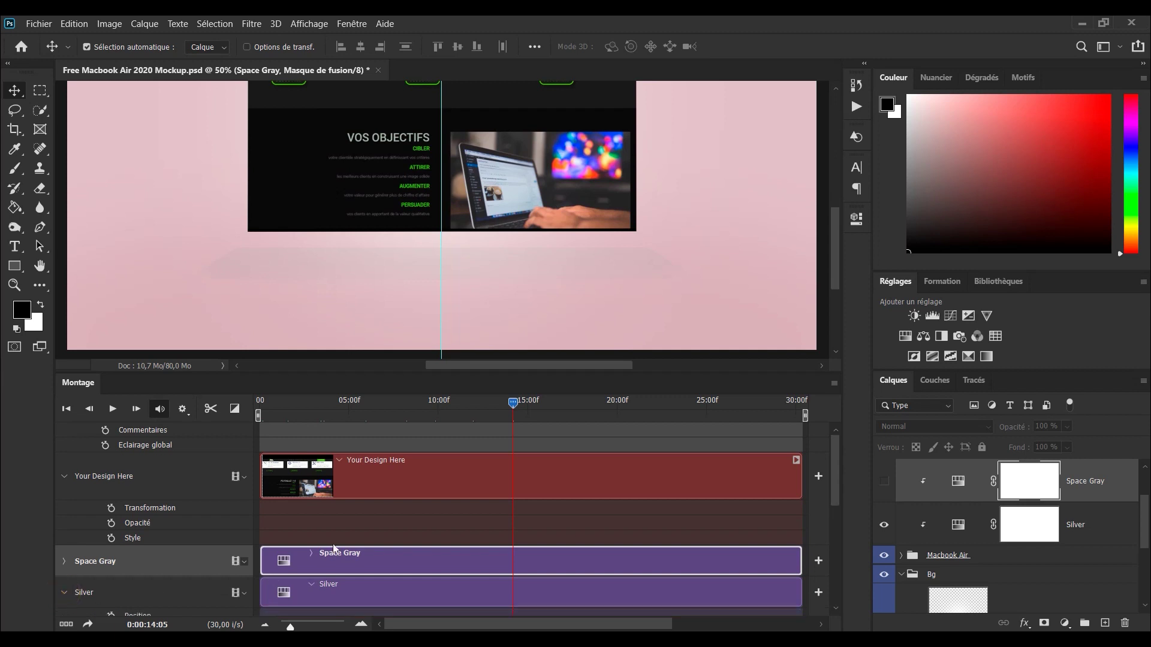
pyautogui.scroll(-1, 624, 538)
# - Expand the Macbook Air group and extend its Macbook Air and Macbook Air Shadow clips to the Your Design Here clip's end
pyautogui.moveTo(837, 502); pyautogui.dragTo(837, 535)
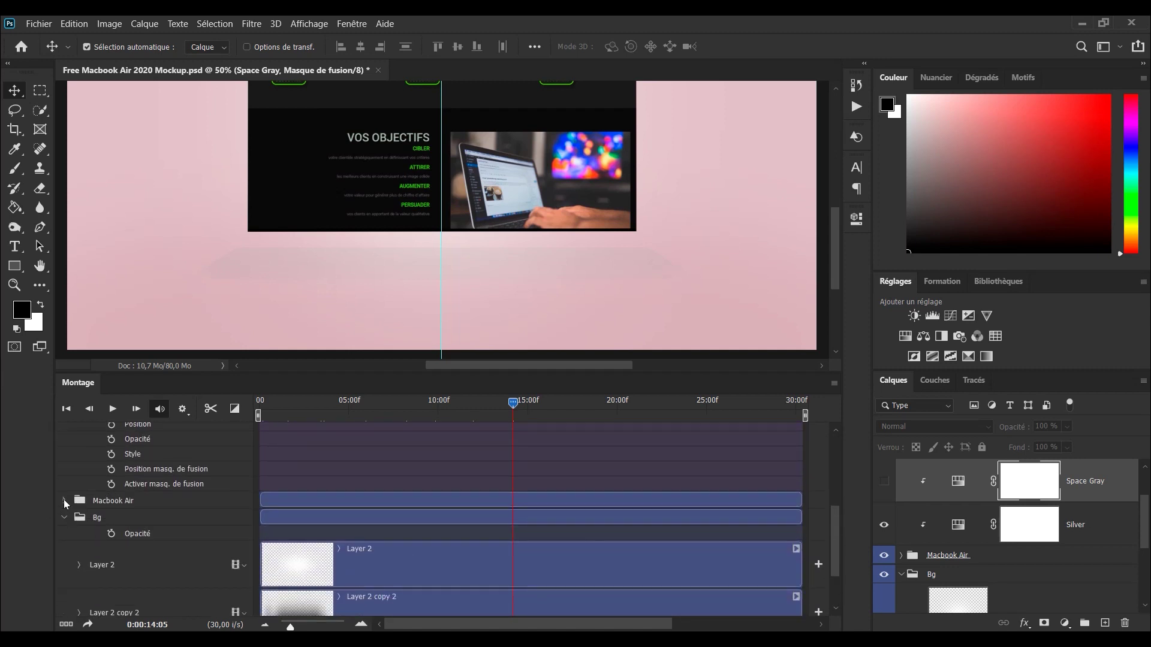
pyautogui.click(64, 500)
pyautogui.moveTo(837, 508); pyautogui.dragTo(831, 546)
pyautogui.moveTo(351, 453); pyautogui.dragTo(803, 454)
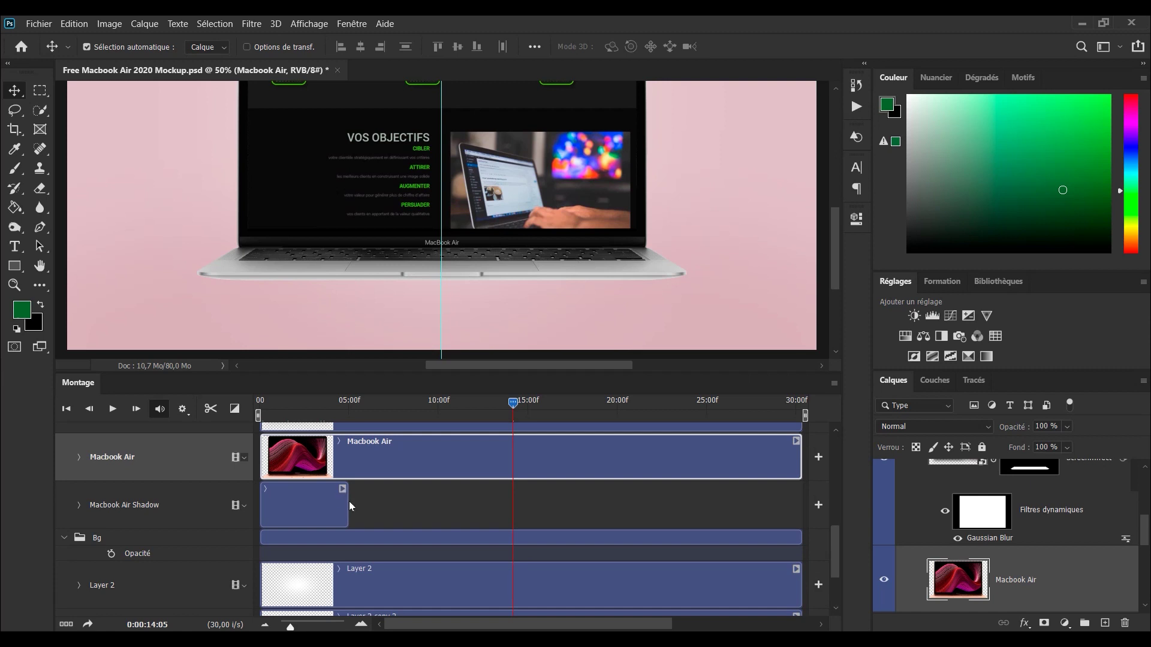
pyautogui.moveTo(350, 502); pyautogui.dragTo(792, 501)
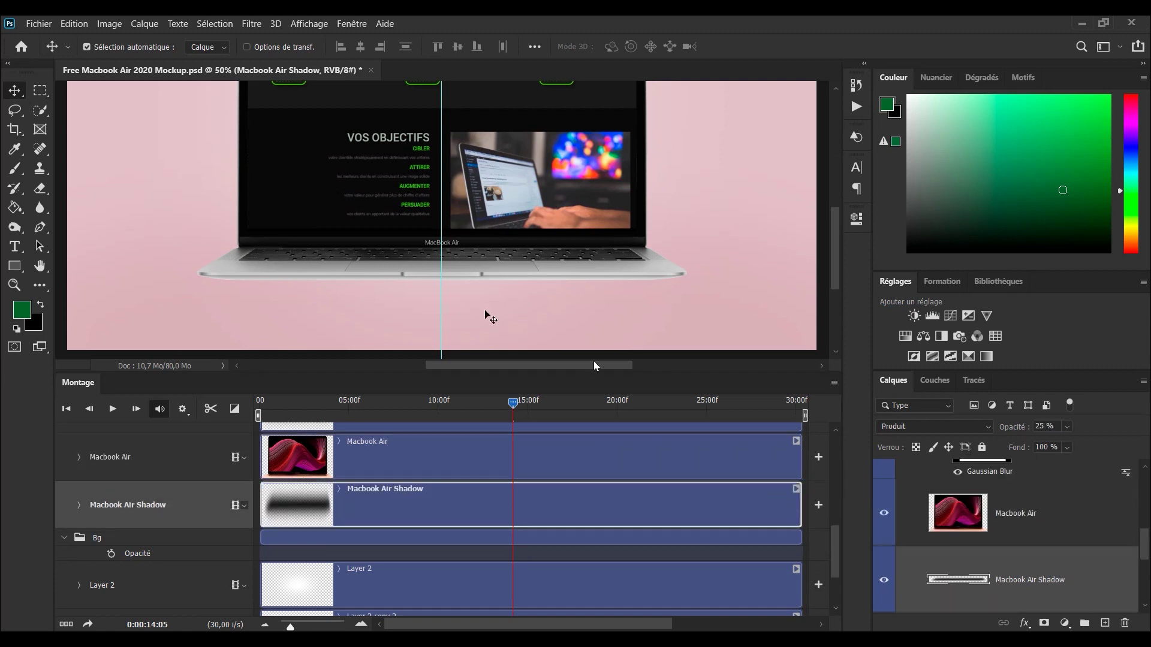
# - Move the playhead to the start of the timeline and play the whole animation to check the mockup
pyautogui.click(514, 407)
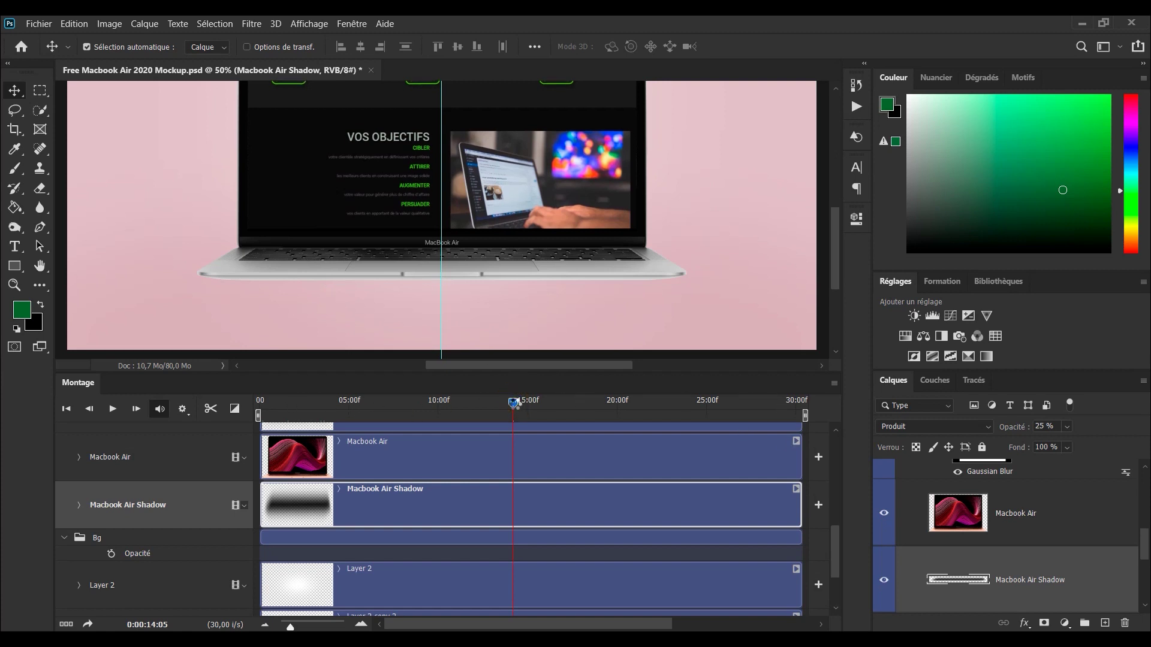
pyautogui.click(514, 404)
pyautogui.click(267, 406)
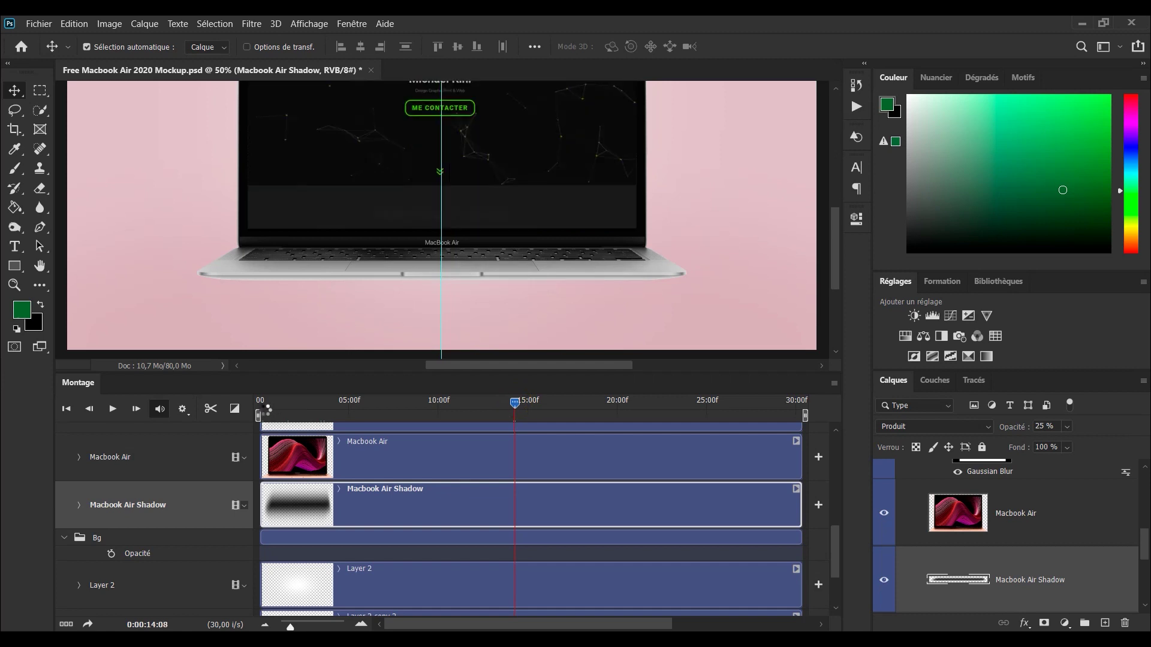
pyautogui.moveTo(270, 403); pyautogui.dragTo(252, 412)
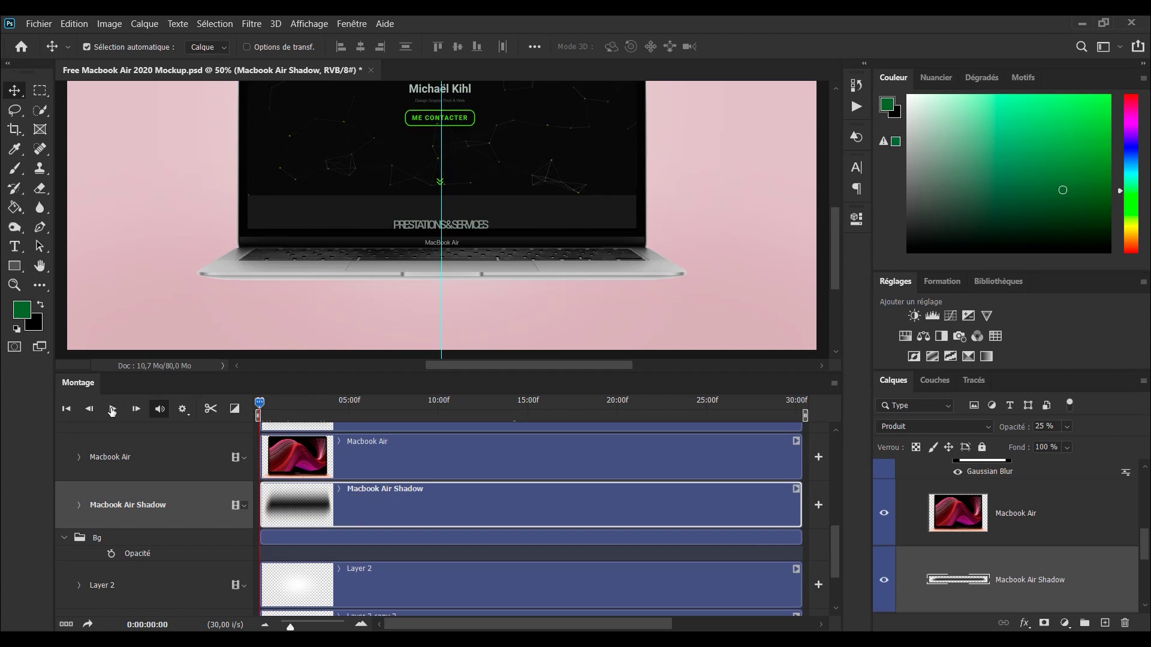
pyautogui.click(110, 410)
pyautogui.moveTo(835, 256); pyautogui.dragTo(832, 222)
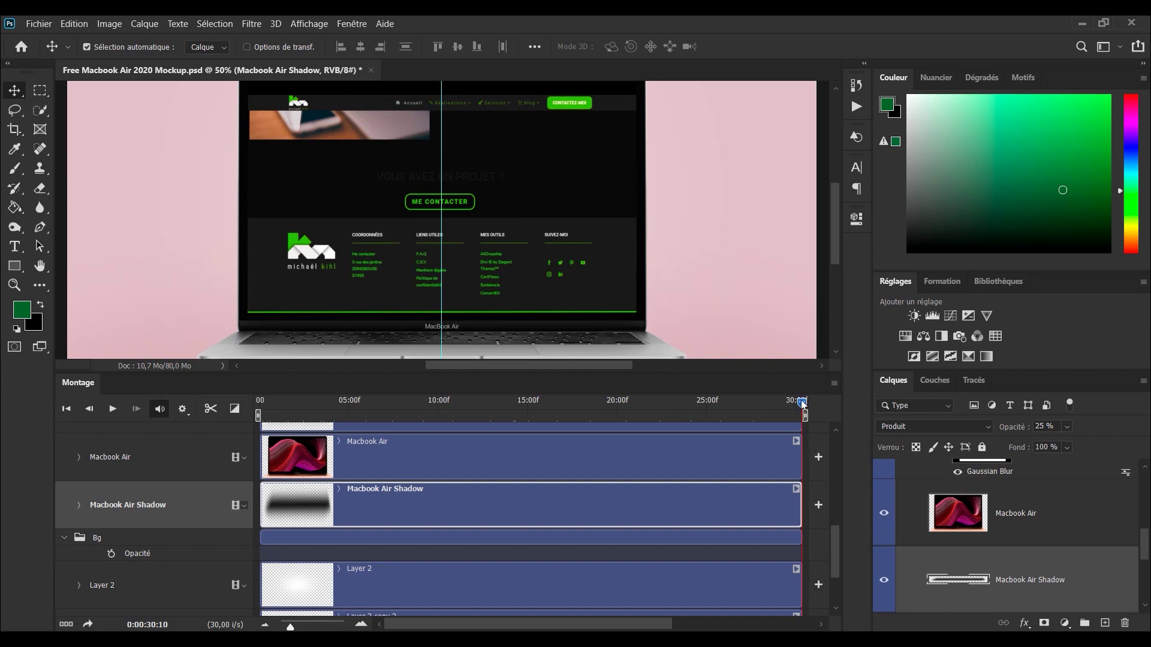
# - Return the playhead to the start and reduce the timeline area's height so the whole laptop is in view
pyautogui.moveTo(318, 409); pyautogui.dragTo(258, 414)
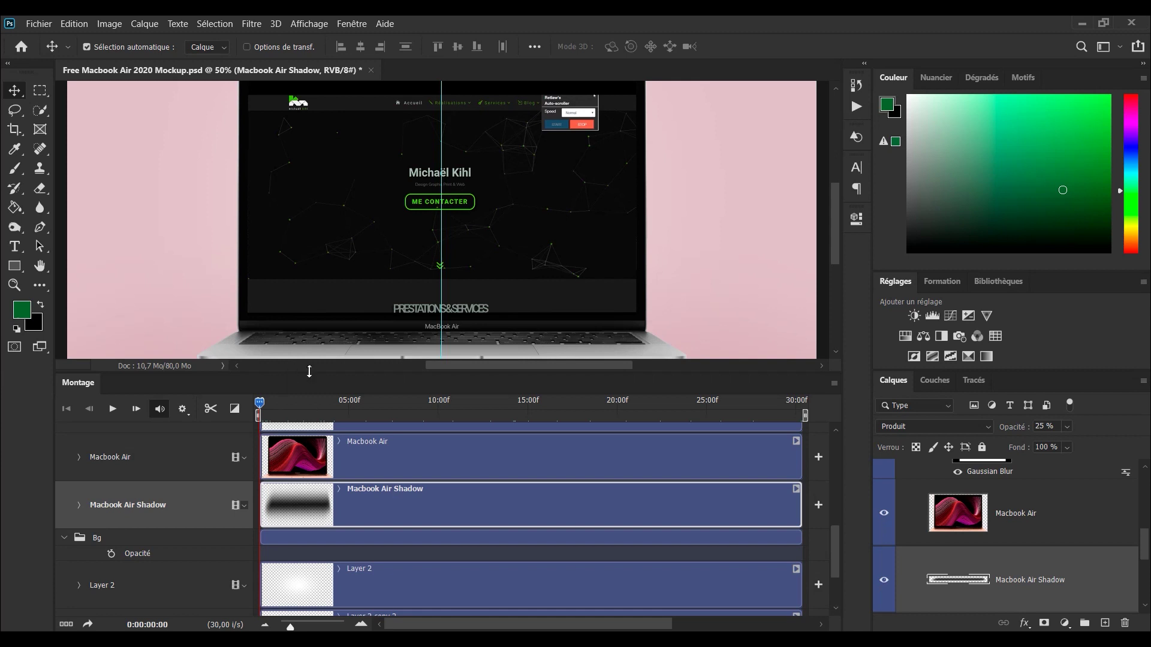
pyautogui.moveTo(309, 371); pyautogui.dragTo(310, 482)
pyautogui.moveTo(835, 281); pyautogui.dragTo(833, 255)
# - Open the video render settings for the mockup and name the output file Page Internet
pyautogui.click(36, 24)
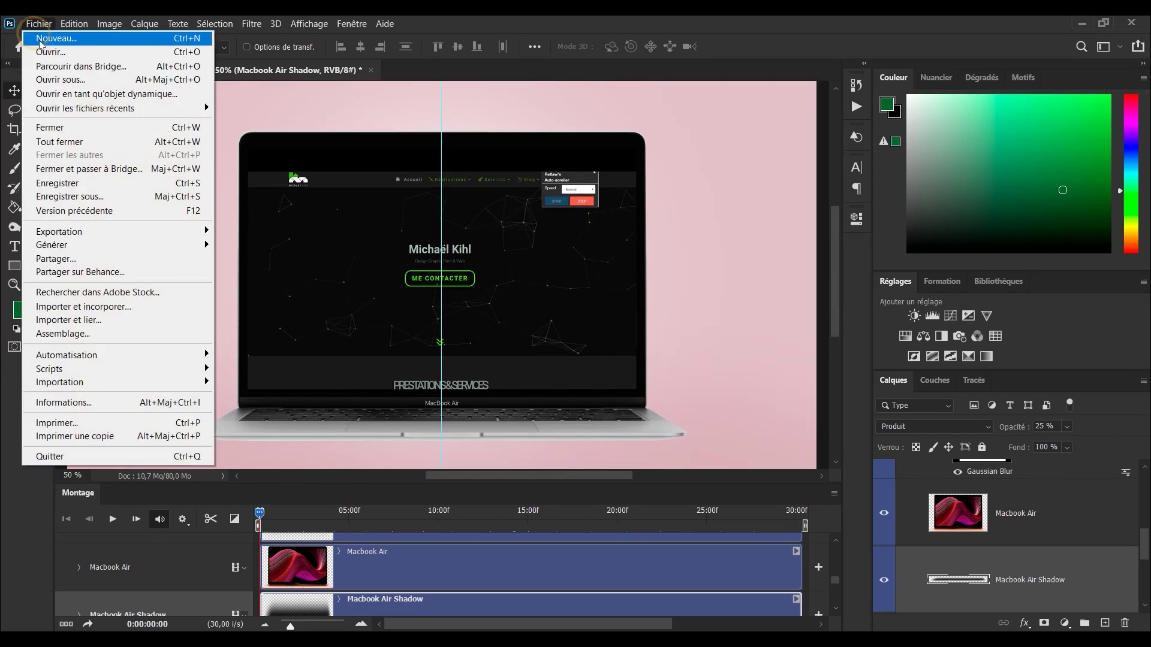
pyautogui.moveTo(76, 234)
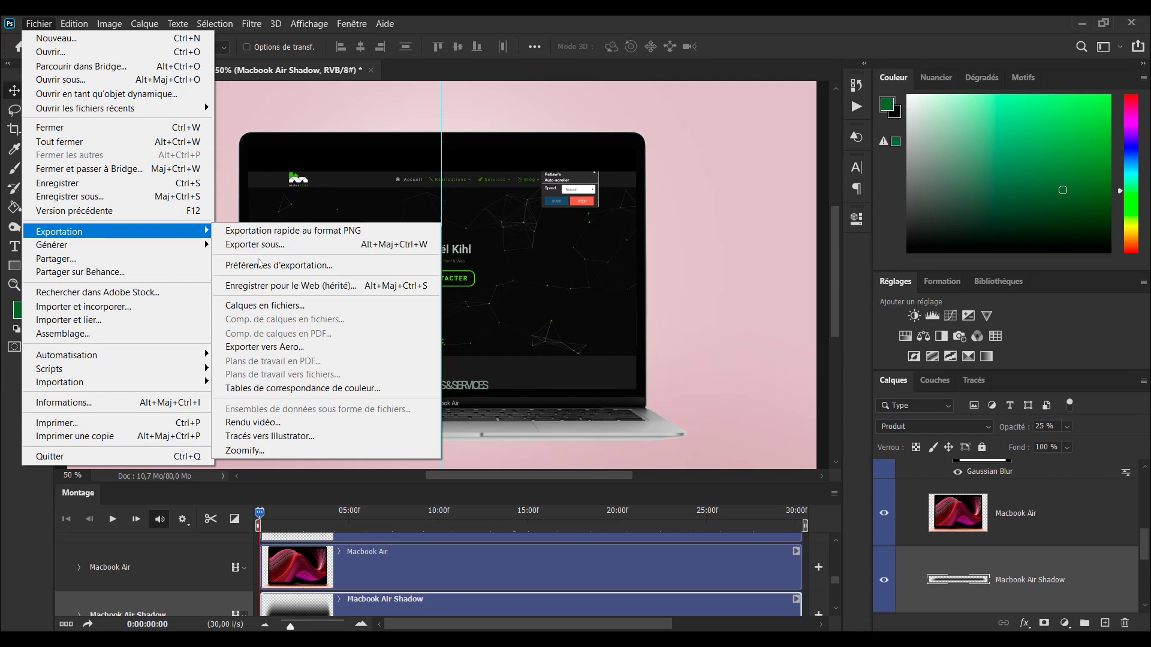
pyautogui.click(266, 421)
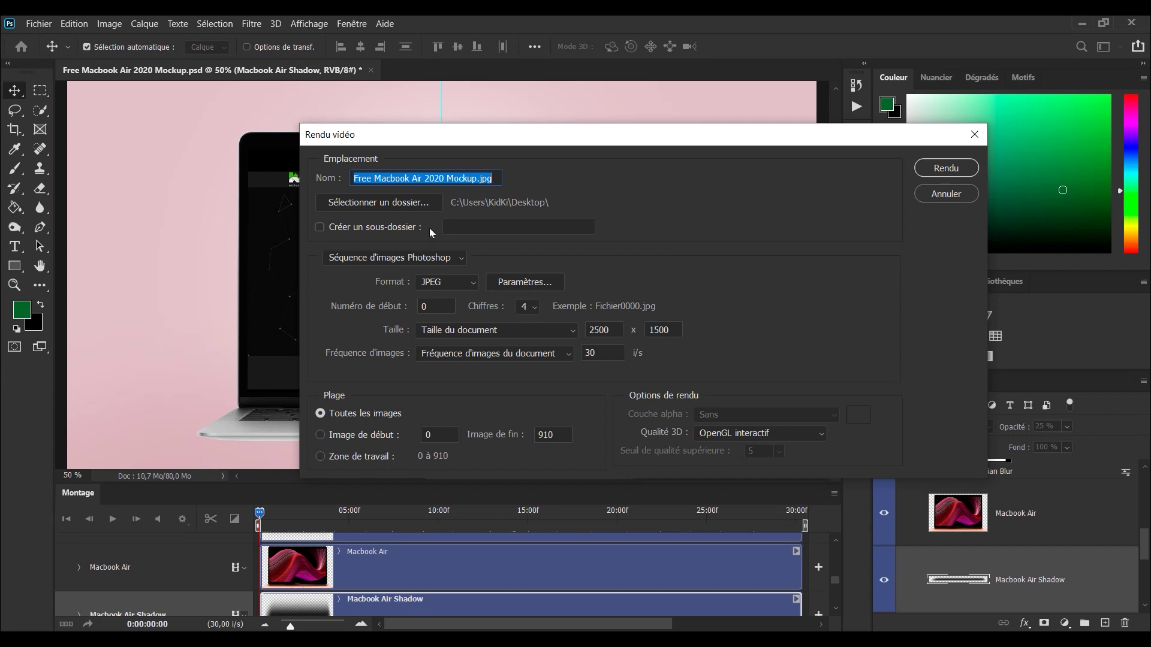
pyautogui.click(461, 178)
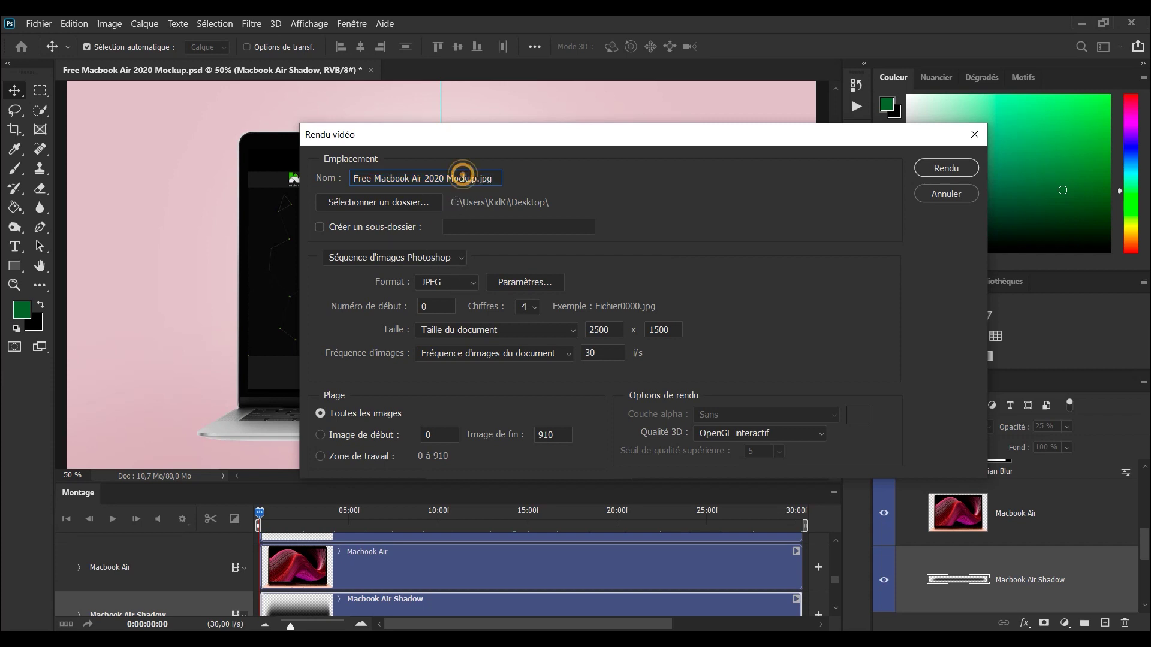
pyautogui.moveTo(475, 178); pyautogui.dragTo(331, 183)
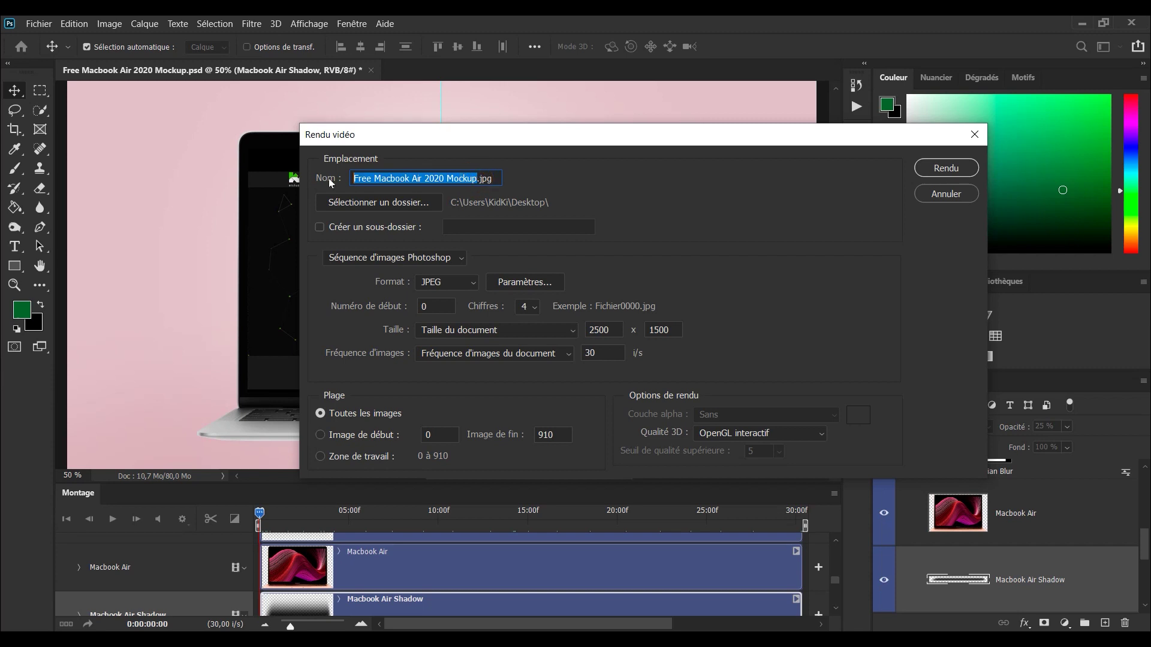
pyautogui.write('Page Interne')
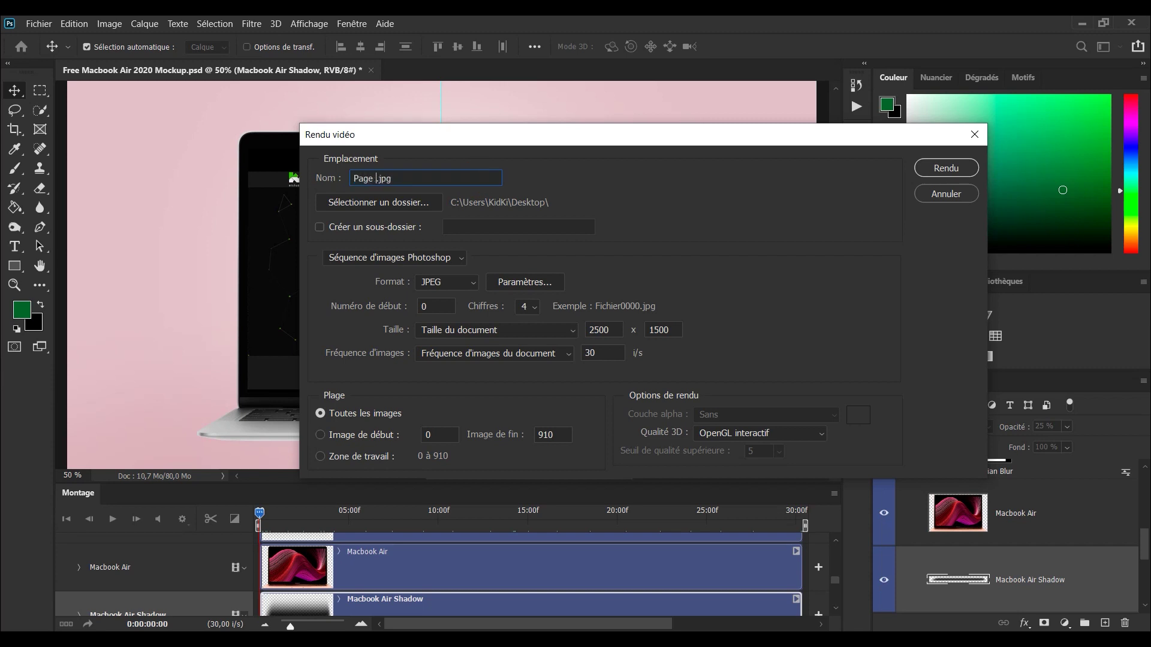
pyautogui.write('t')
# - Set the render to use Adobe Media Encoder with the Qualité supérieure preset
pyautogui.click(458, 259)
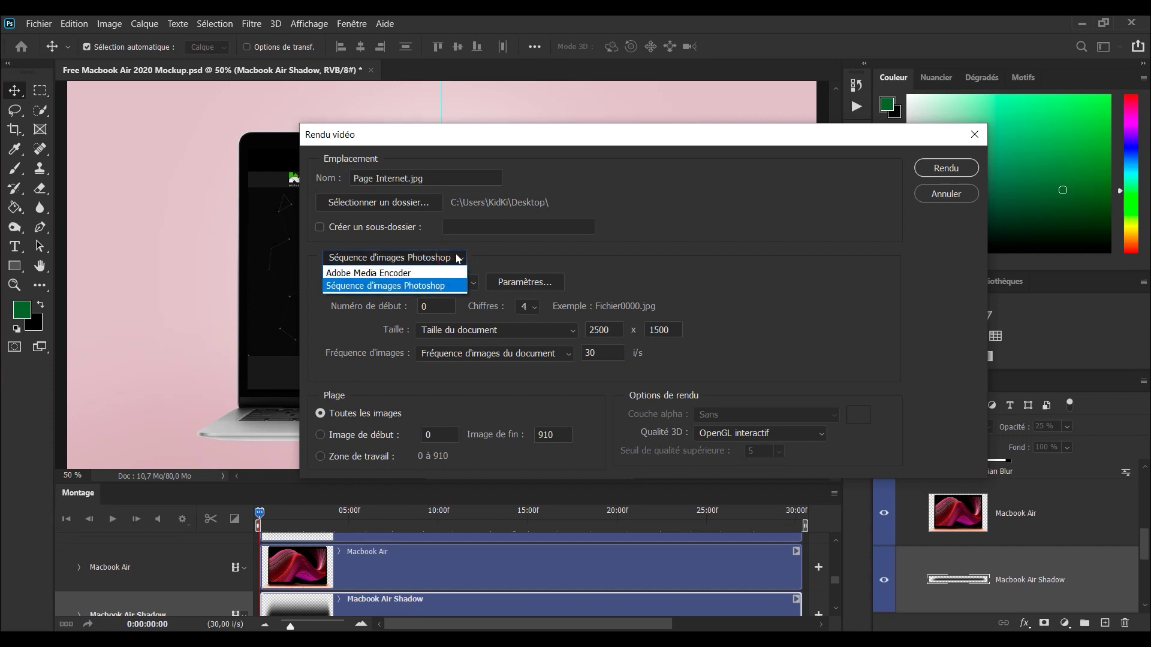
pyautogui.click(419, 271)
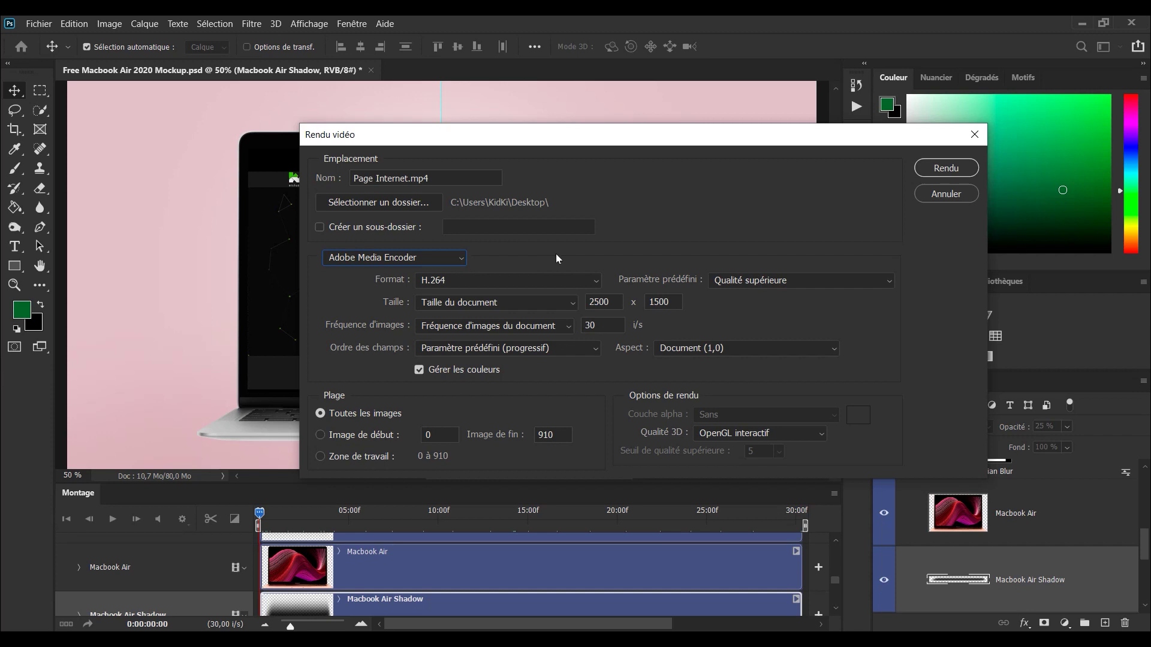
pyautogui.click(436, 258)
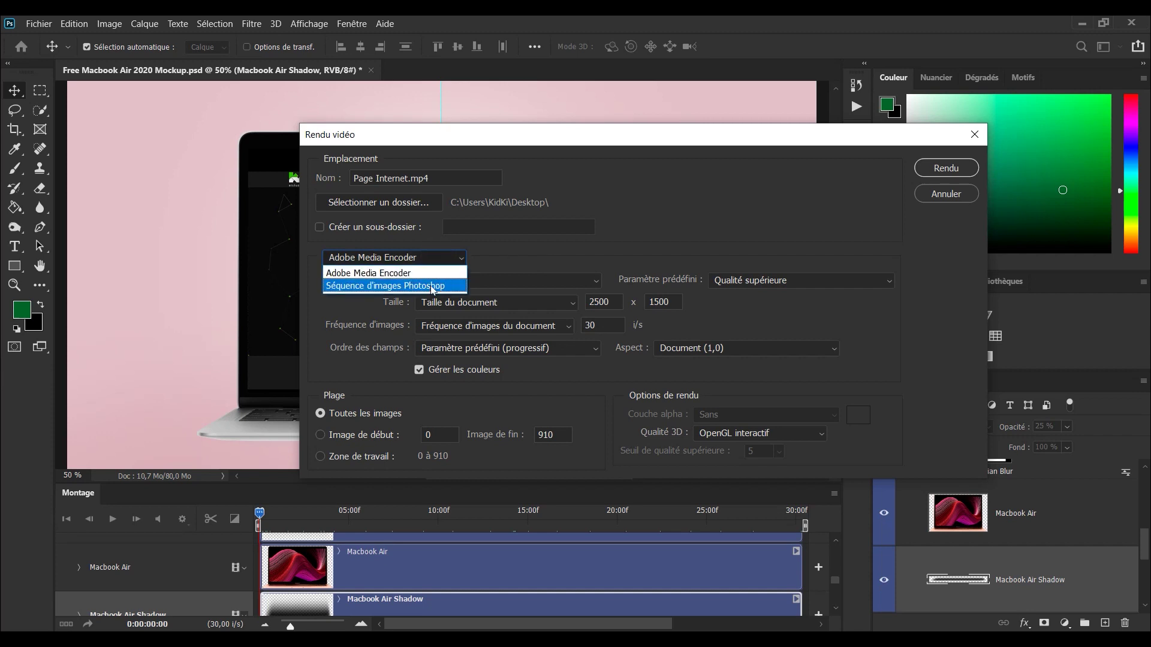
pyautogui.click(390, 275)
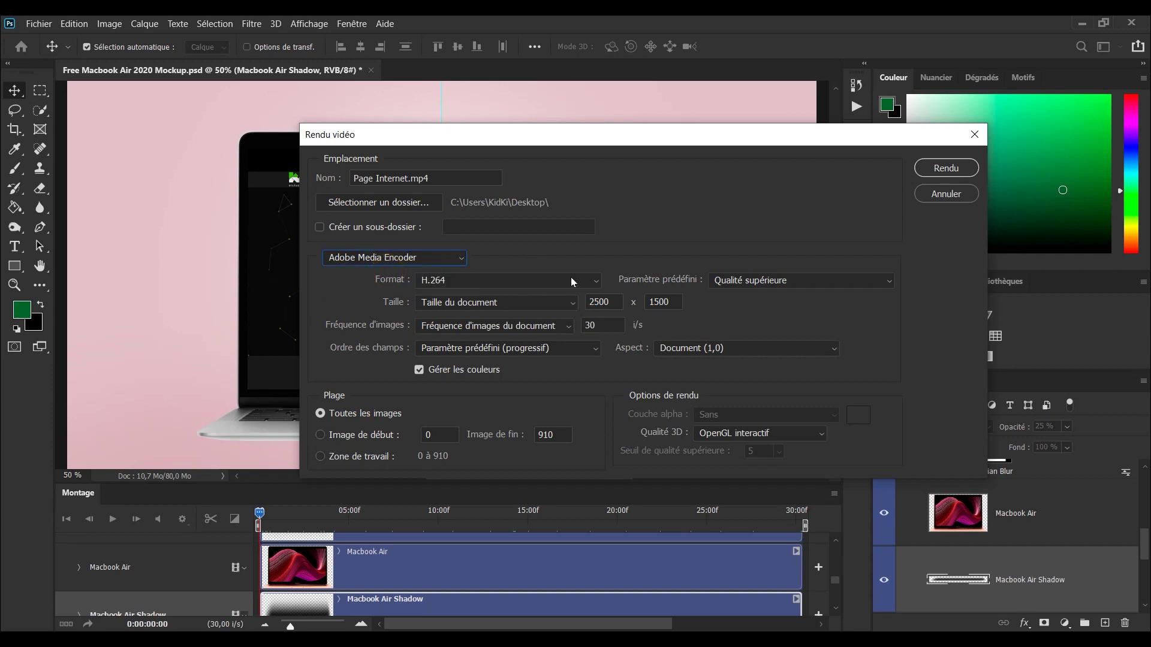
pyautogui.click(801, 281)
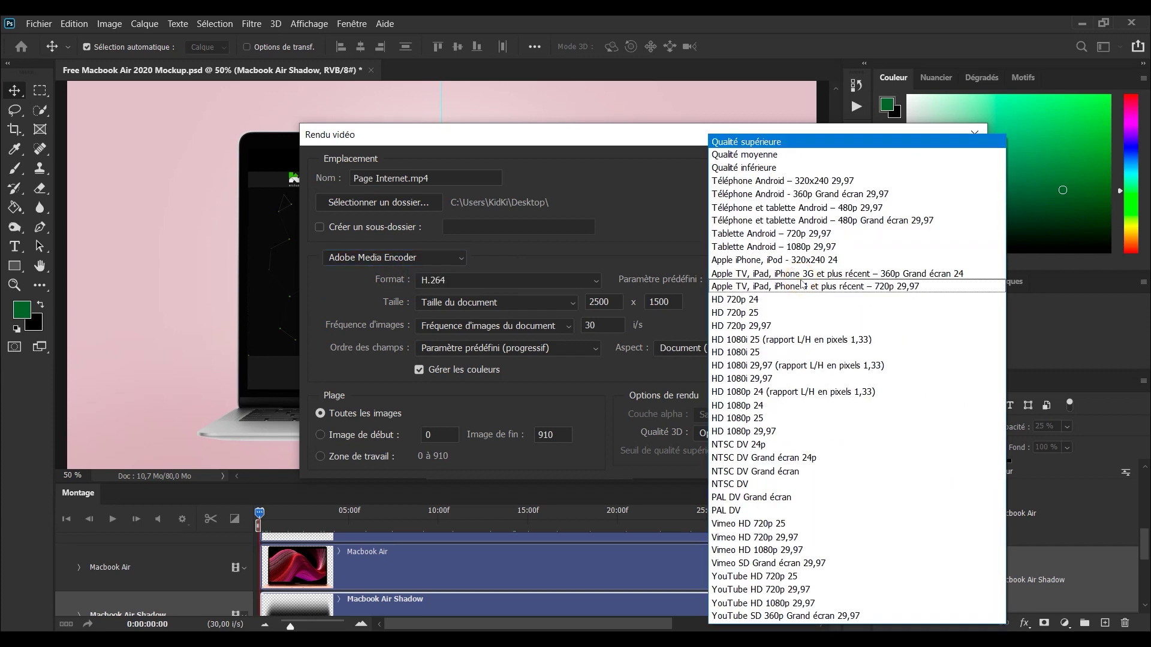
pyautogui.click(744, 145)
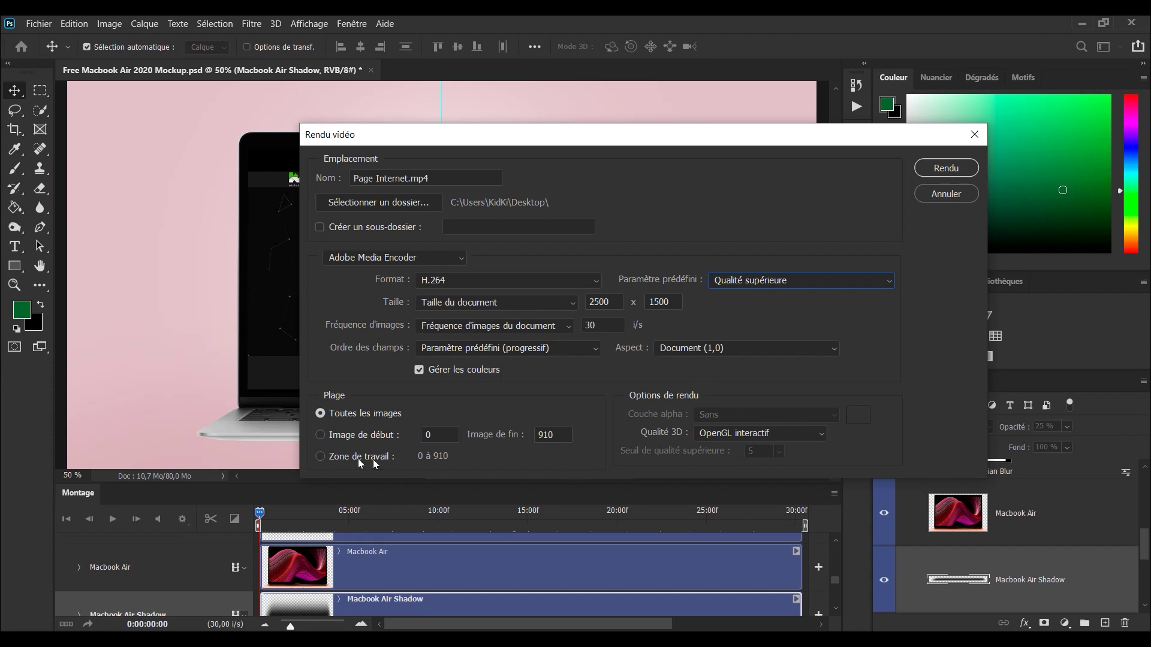
# - Start the render, decline overwriting the existing file, rename the output to rendu_page internet.mp4 and render the video
pyautogui.click(933, 172)
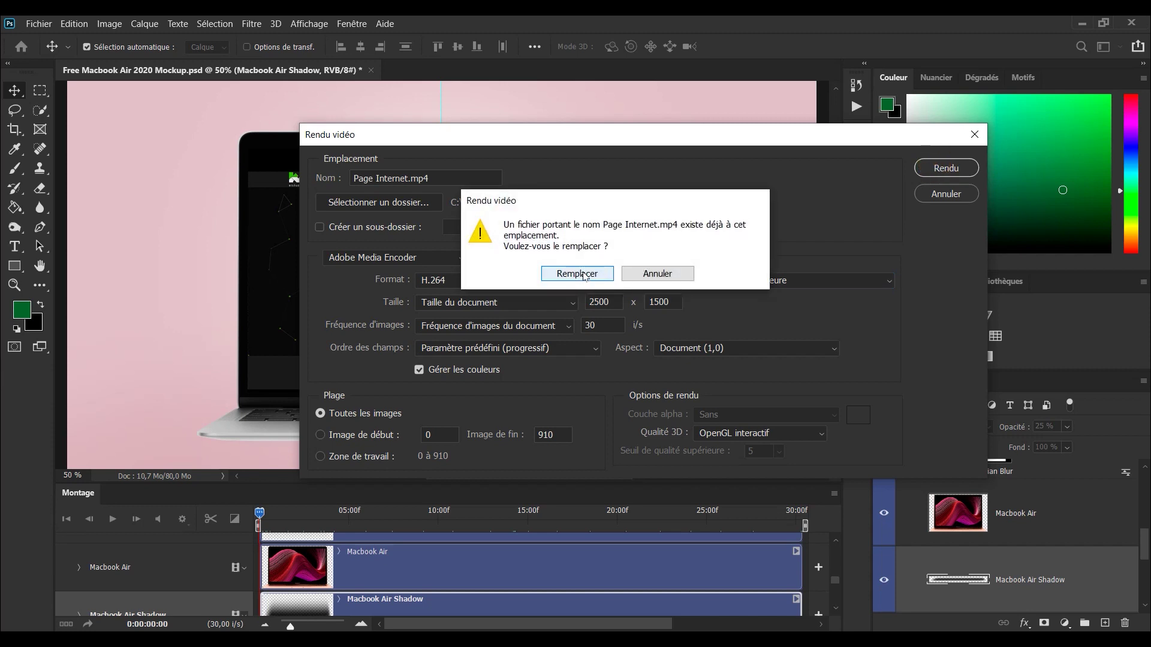
pyautogui.click(658, 274)
pyautogui.click(409, 177)
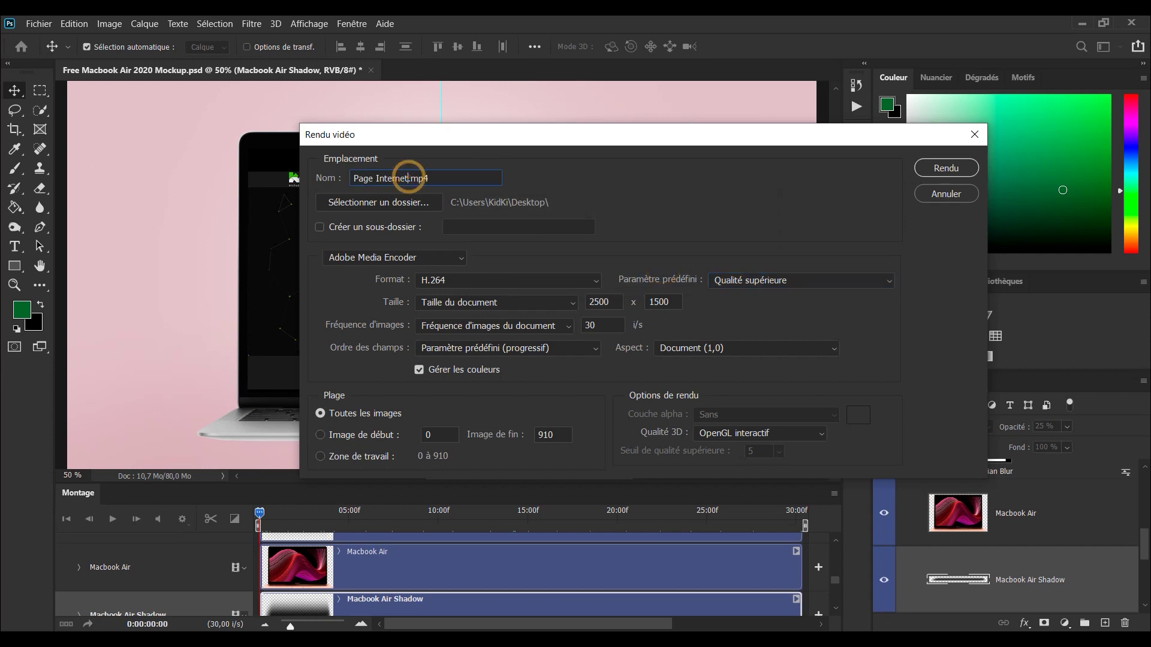
pyautogui.hotkey('shift', 'Home')
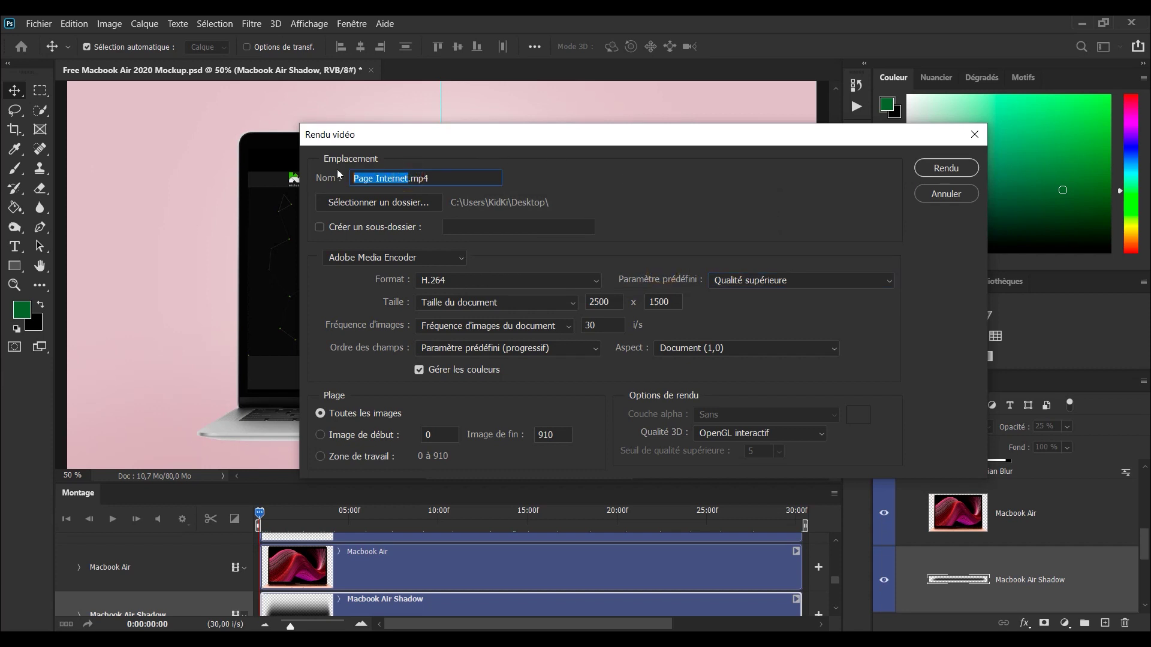
pyautogui.write('rendu_page internet')
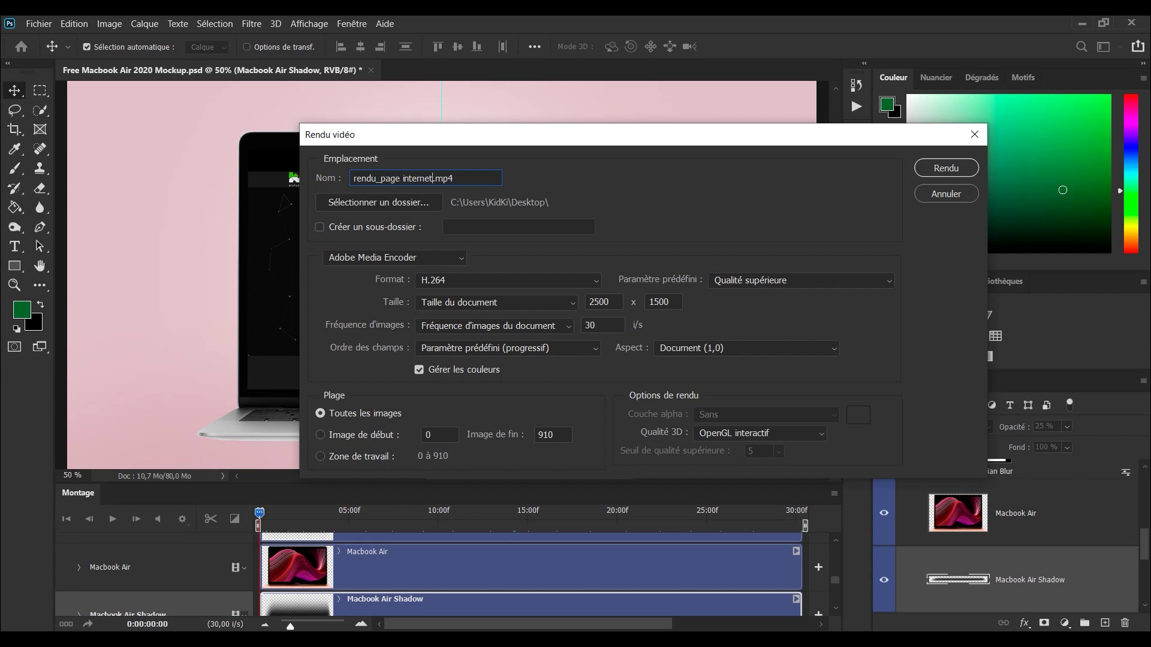
pyautogui.click(946, 168)
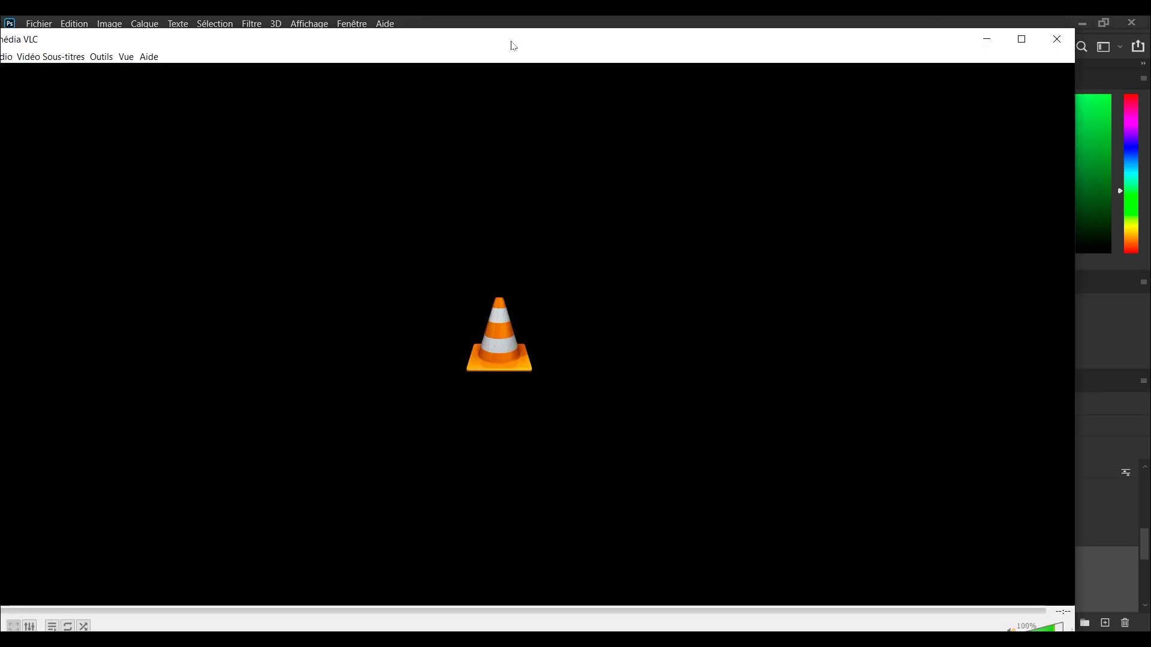
# - Maximize the VLC media player window and play the rendered rendu_page internet.mp4 video
pyautogui.doubleClick(514, 46)
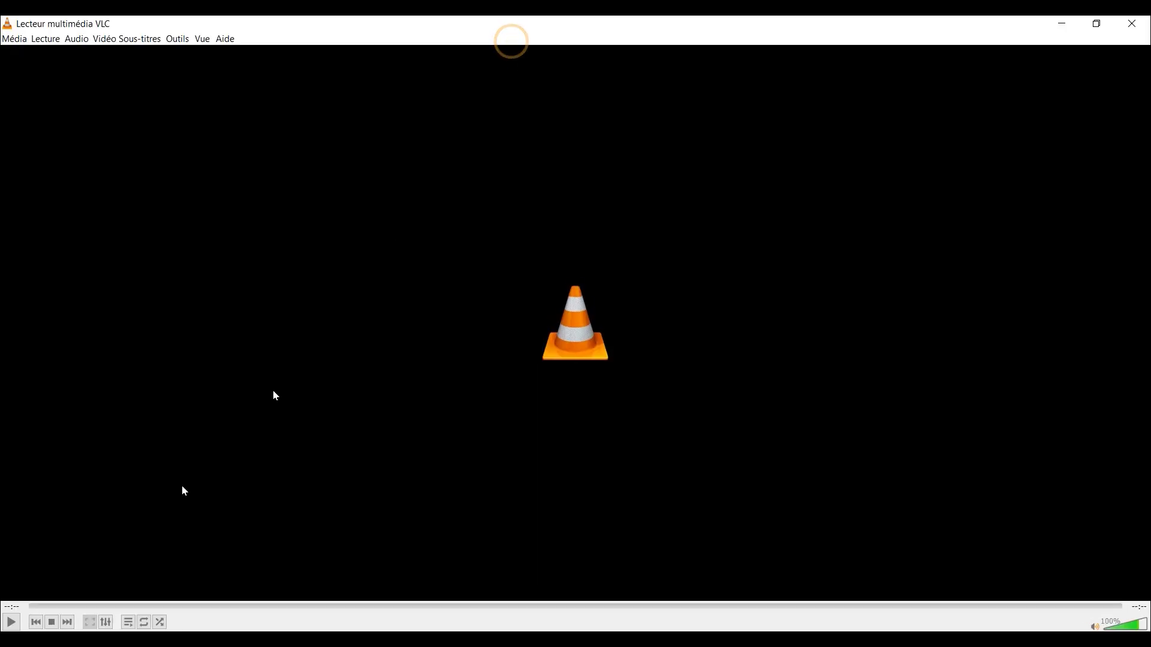
pyautogui.click(18, 621)
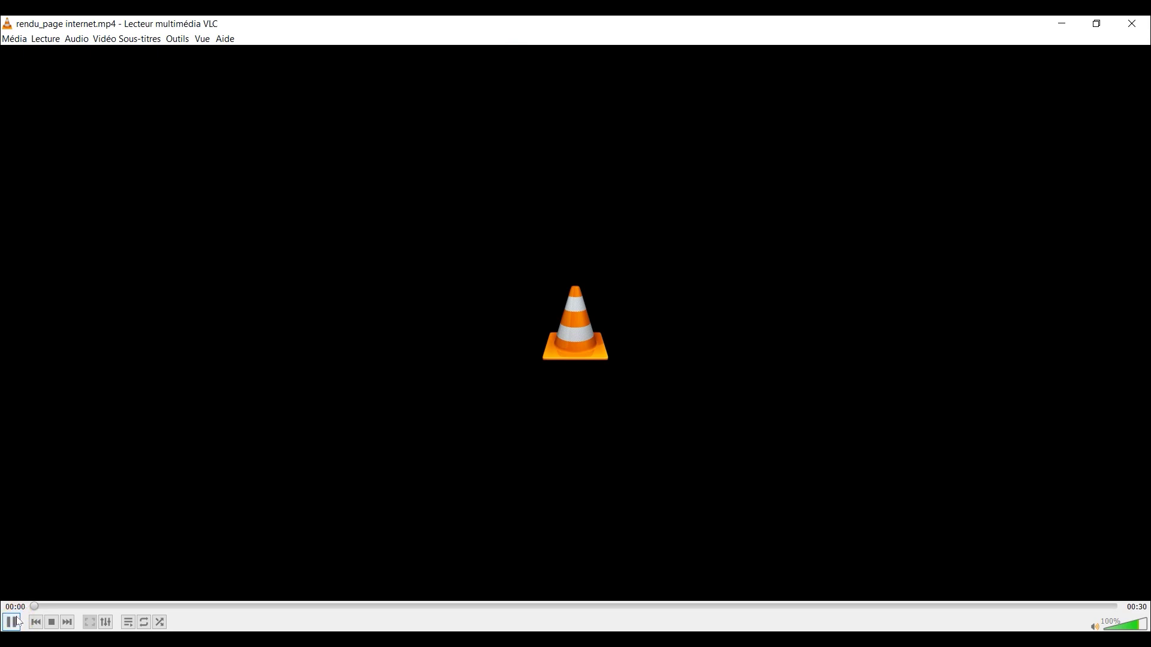